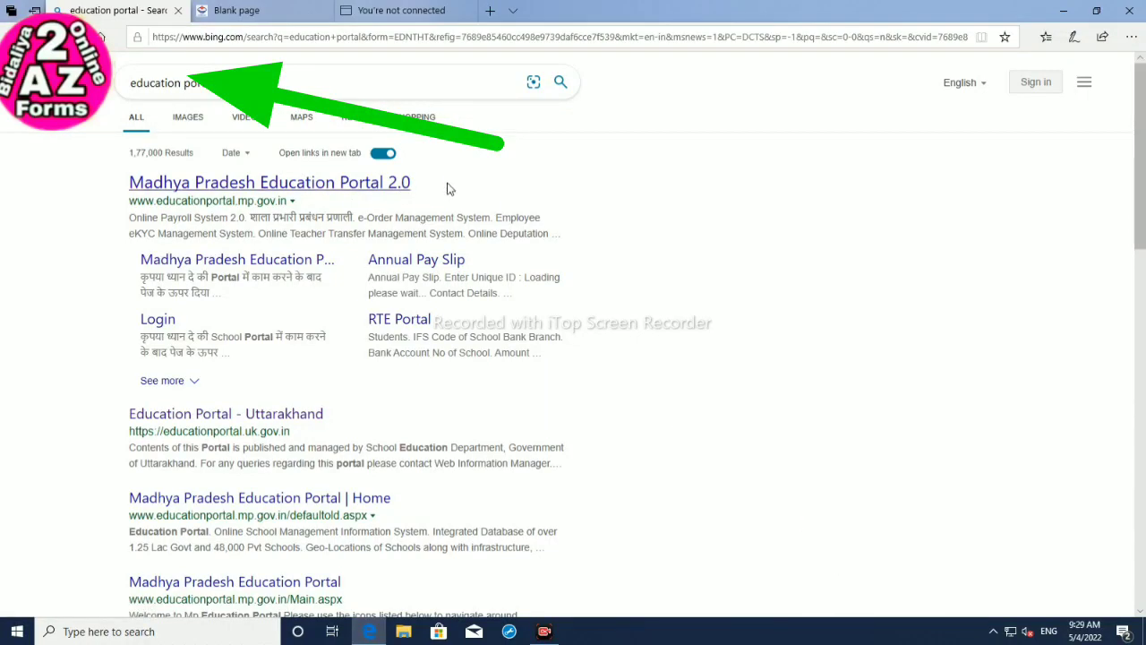
Locate the Education Portal - Uttarakhand result in Bing's 'education portal' search results.
left_click_drag(359, 186, 564, 195)
left_click(564, 195)
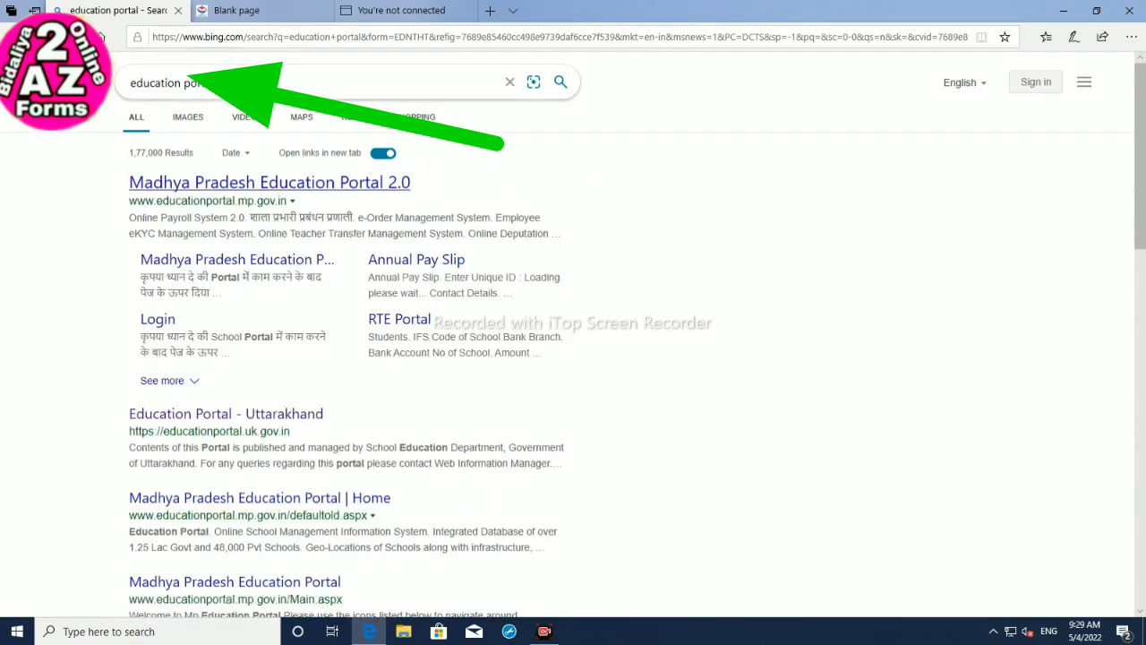
left_click_drag(215, 82, 129, 82)
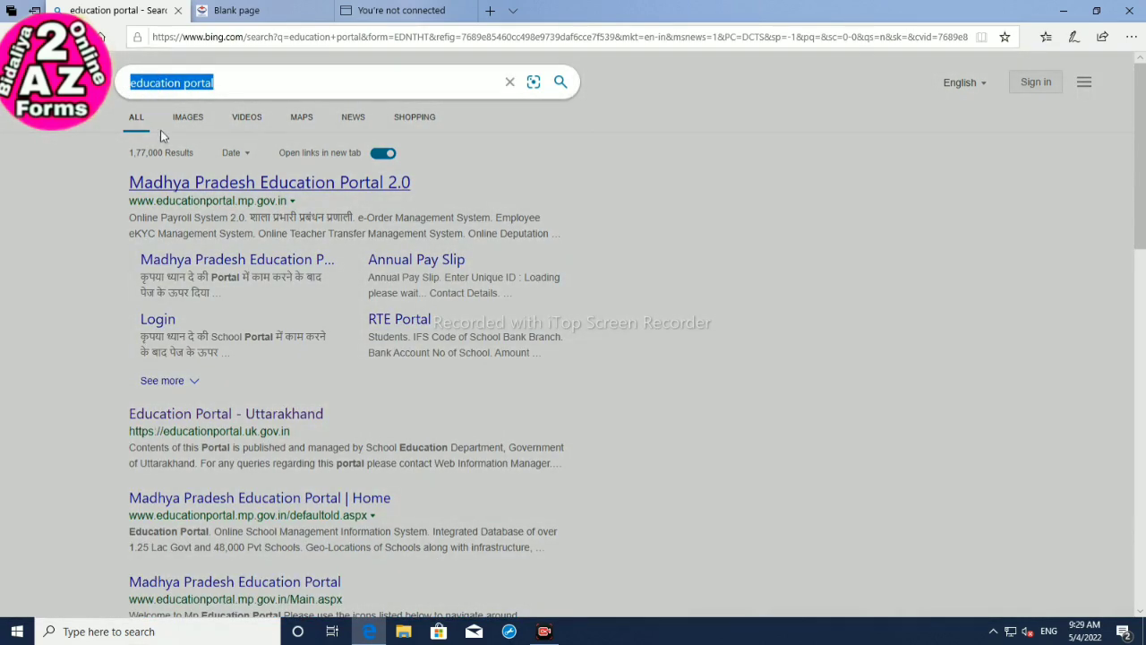
left_click(760, 315)
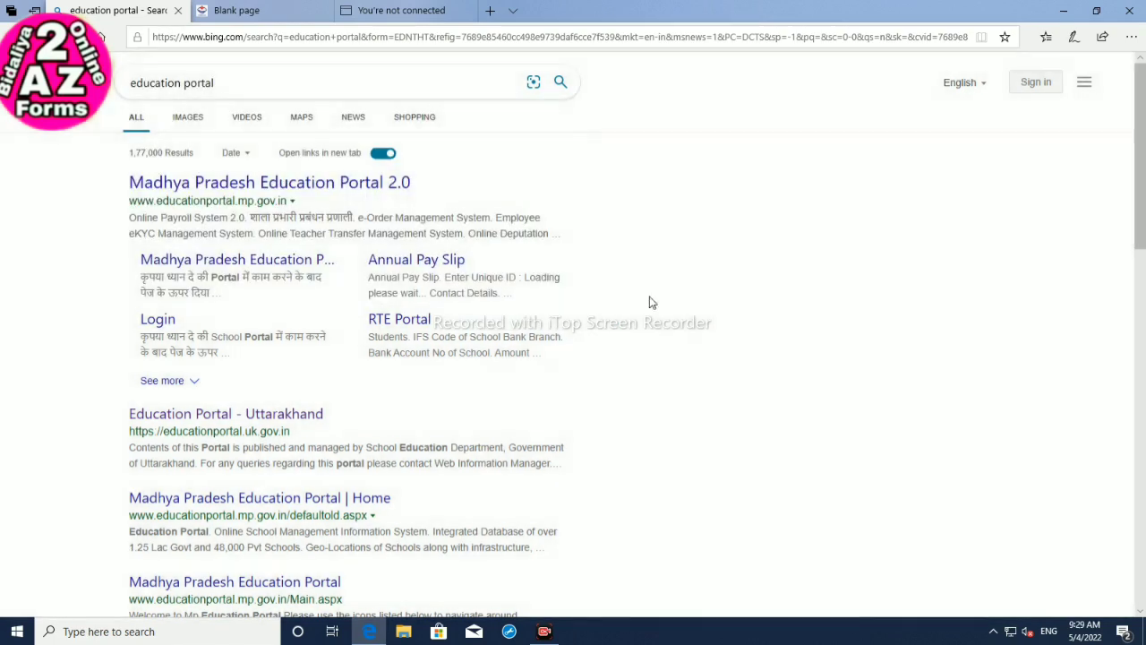
left_click_drag(216, 82, 120, 75)
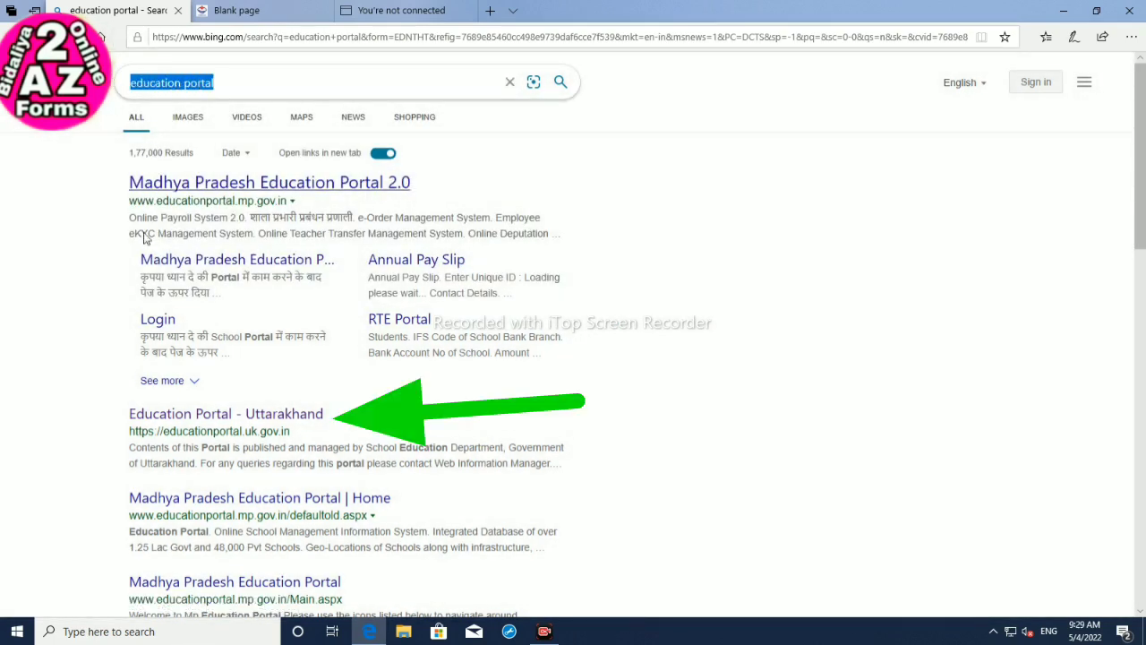
left_click(600, 451)
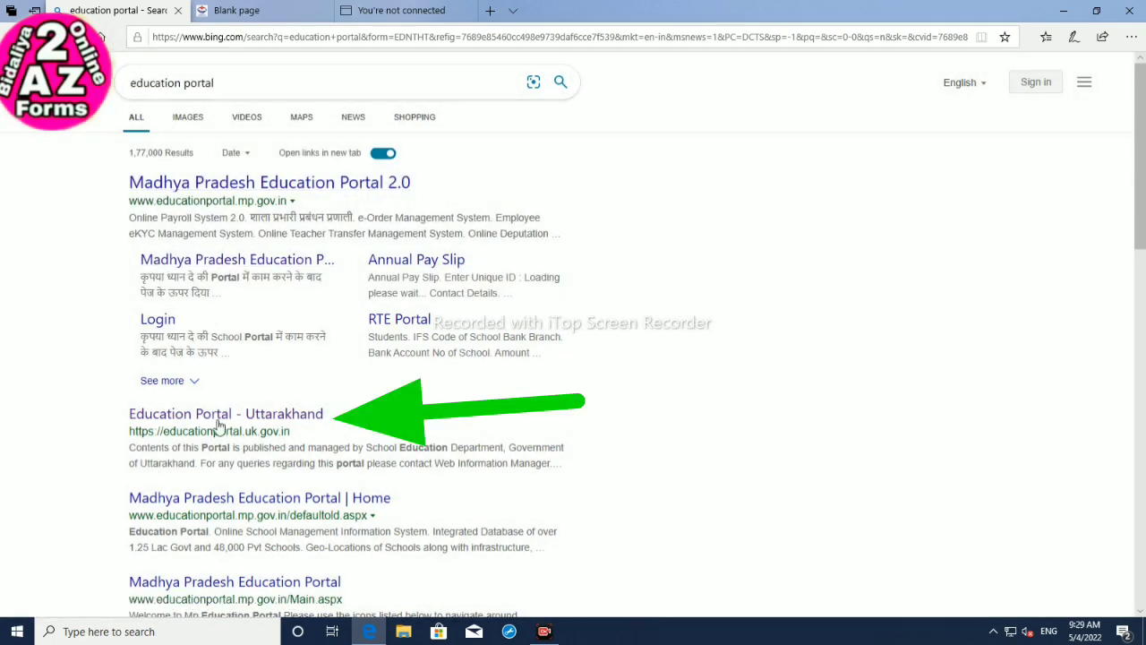
left_click_drag(332, 419, 124, 412)
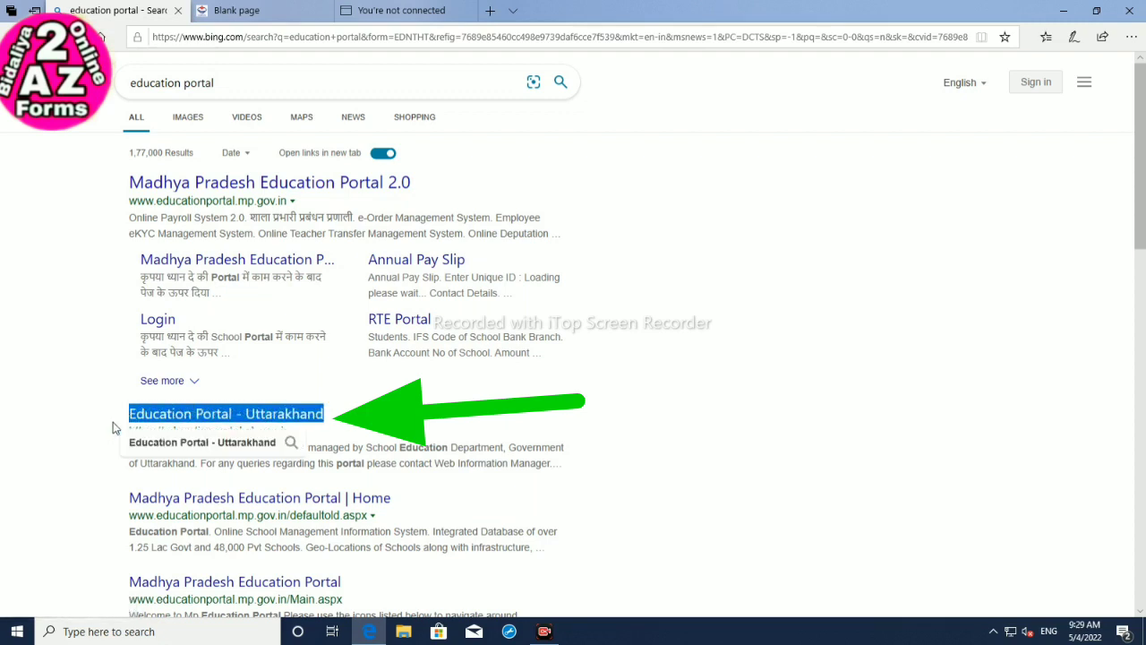
left_click(372, 432)
Open the Uttarakhand portal and log in as a Unit user with the account password.
left_click(269, 433)
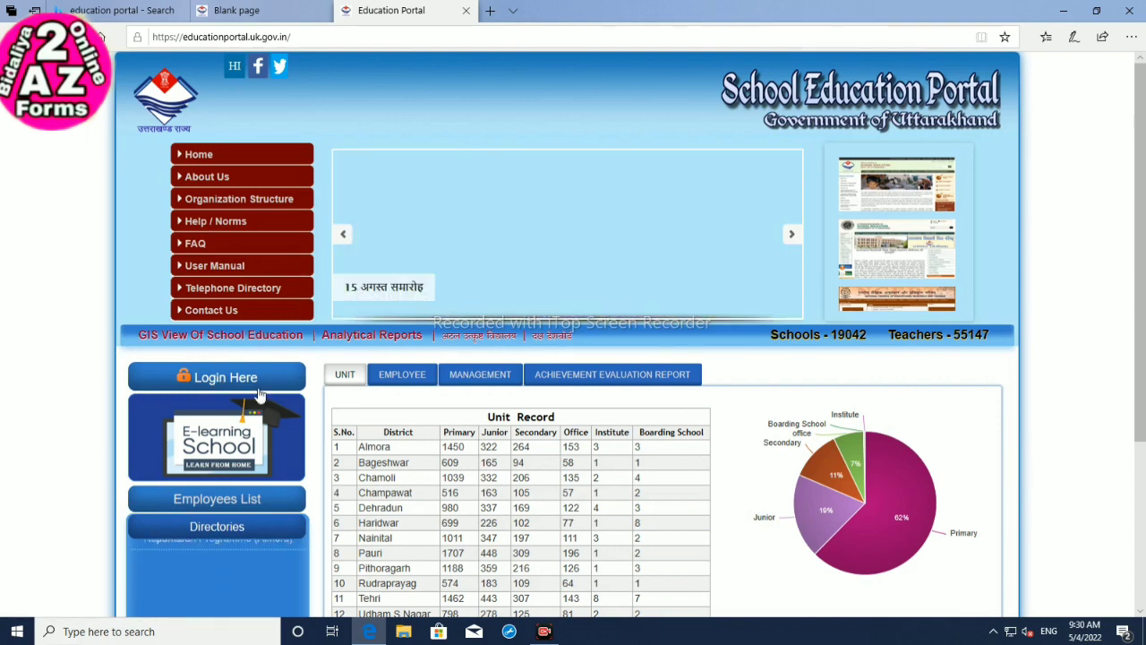
left_click(212, 383)
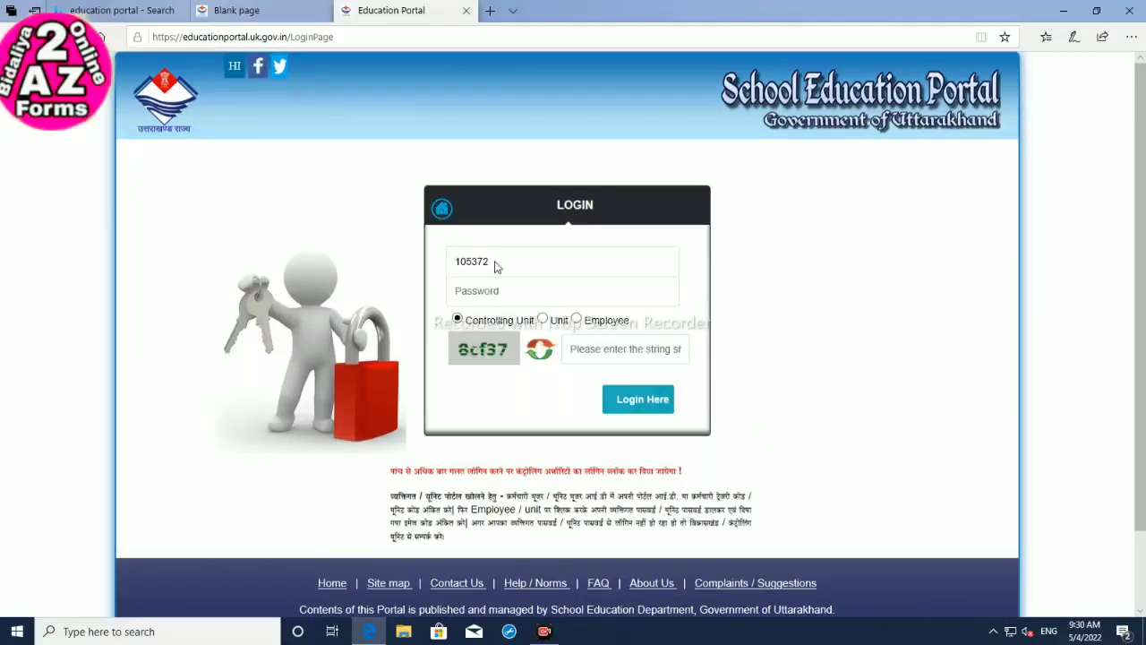
left_click_drag(483, 260, 441, 260)
left_click(504, 291)
left_click(543, 321)
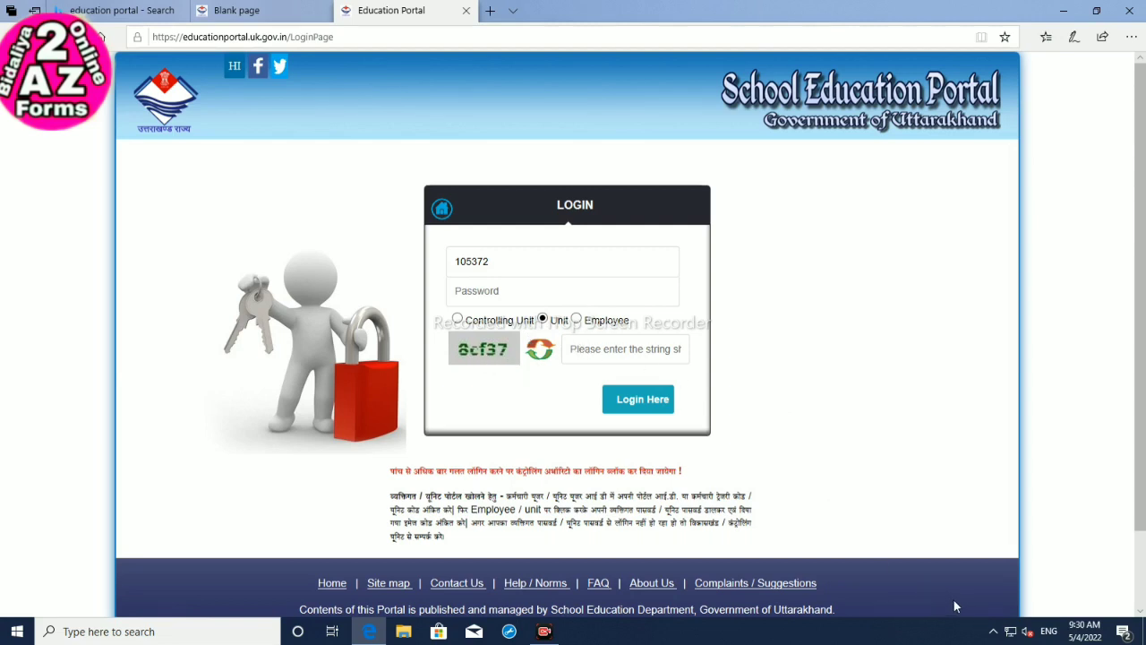
key("Tab")
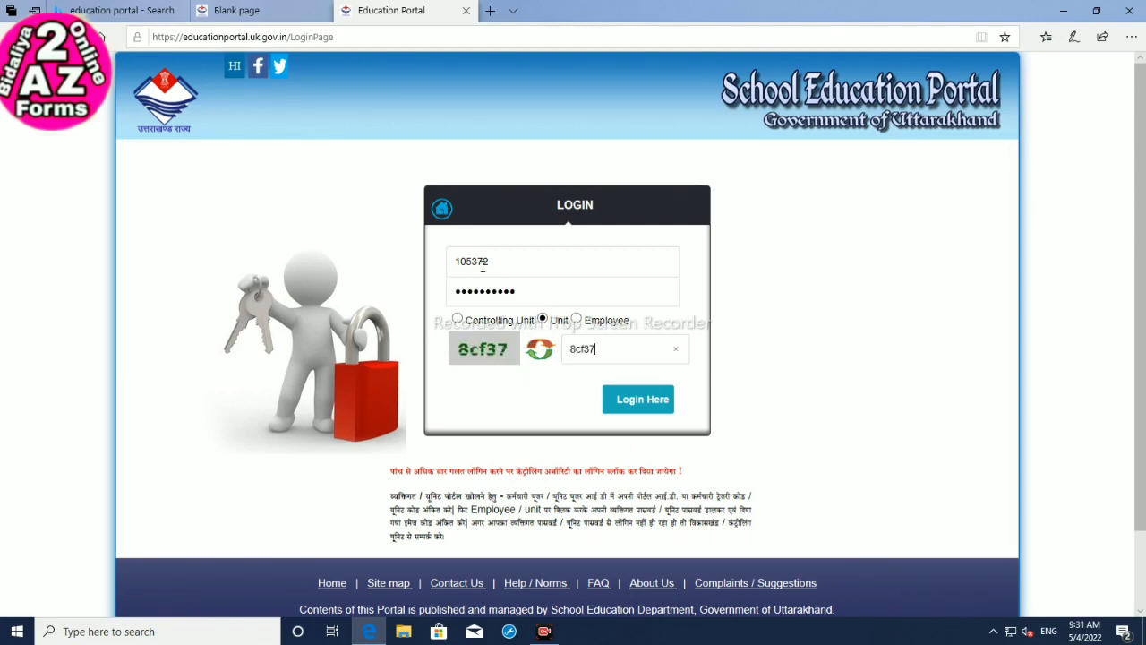
left_click(630, 404)
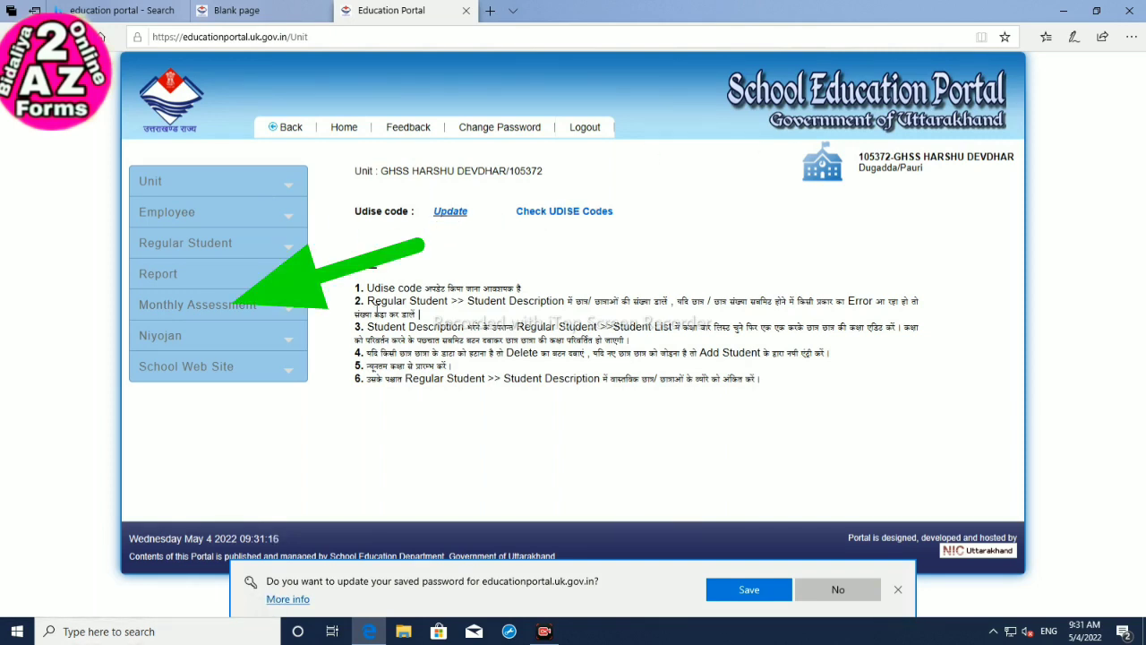
Open Assessment Data Entry Form under Monthly Assessment in the left menu.
left_click_drag(356, 285, 774, 390)
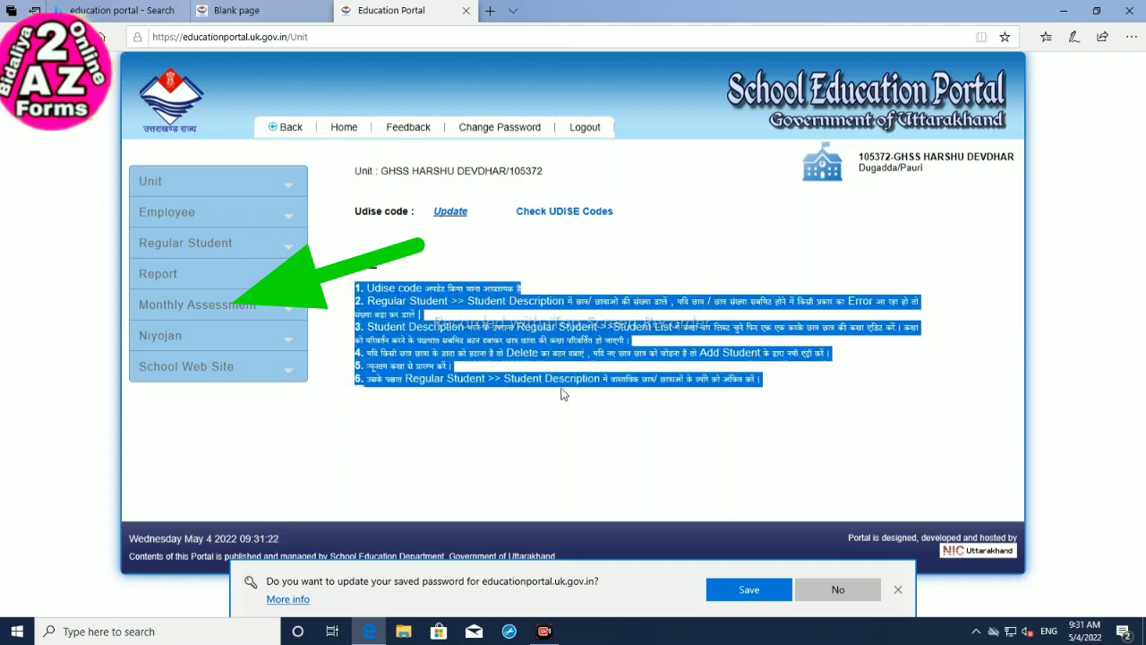
left_click(828, 410)
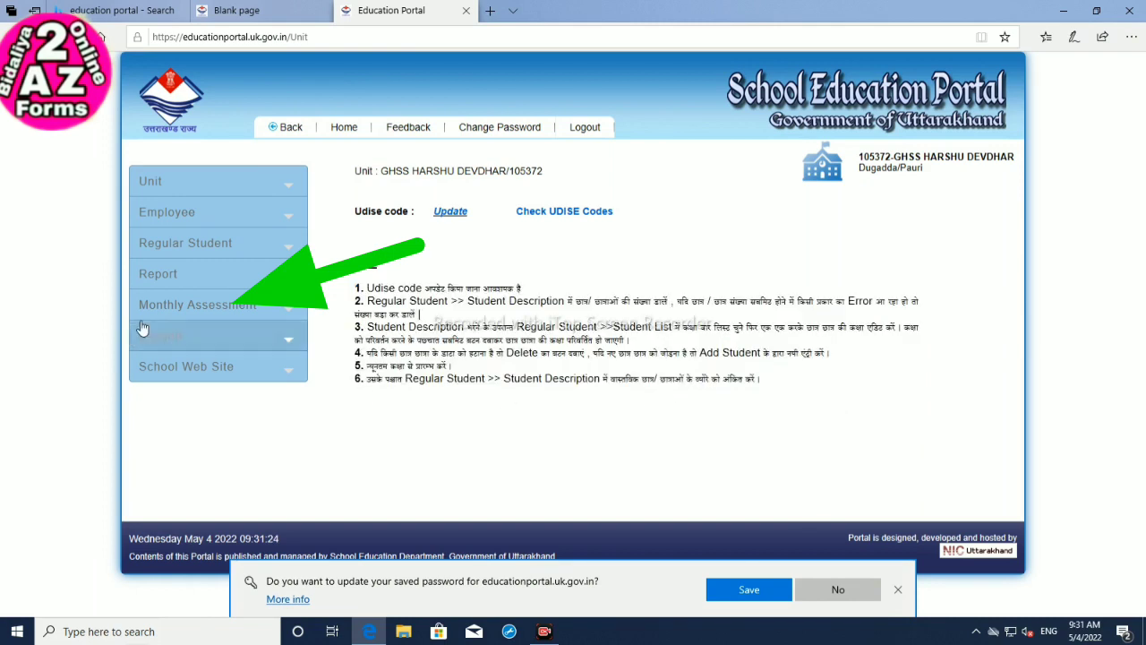
left_click(191, 309)
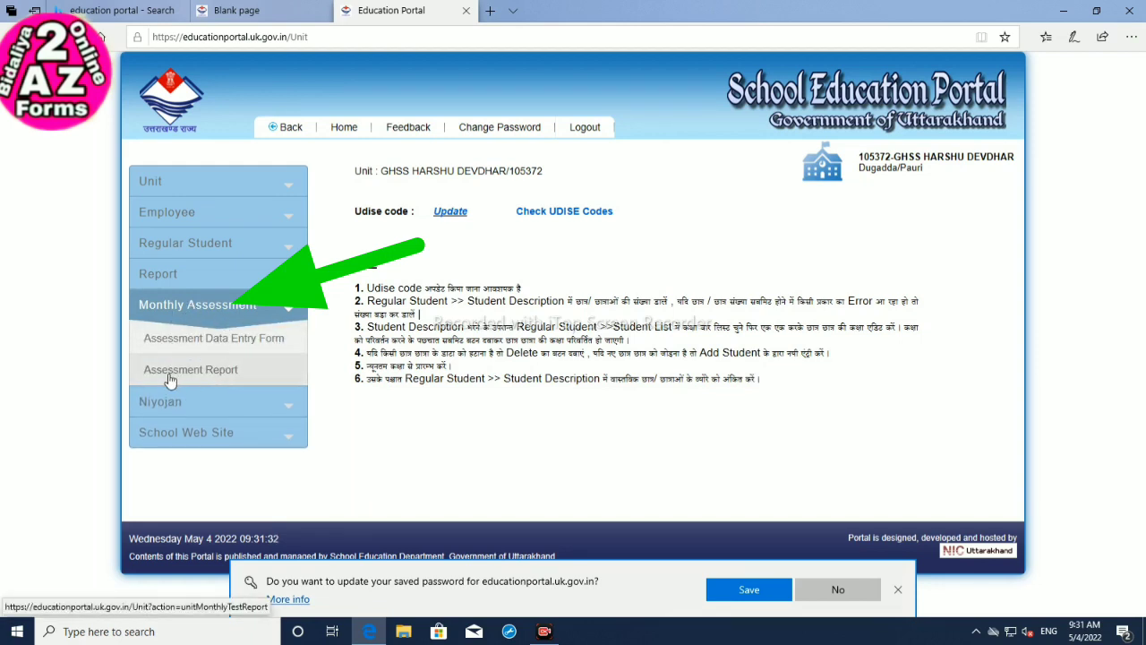
left_click(217, 348)
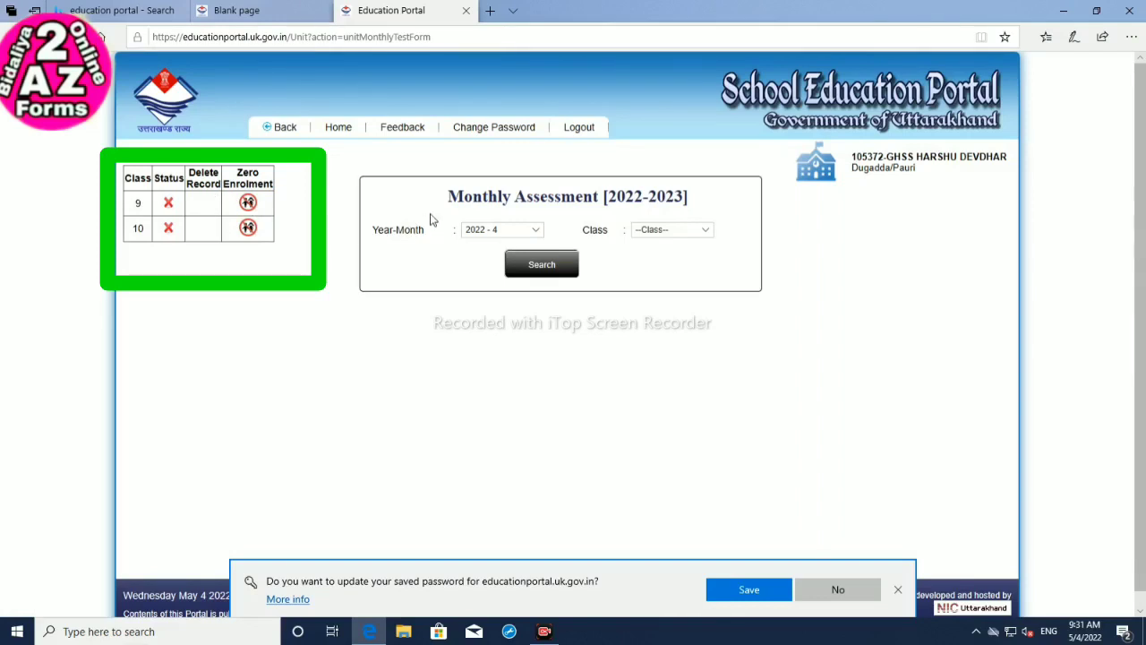
Load the Class 9 subject table for Year-Month 2022 - 4.
left_click(536, 232)
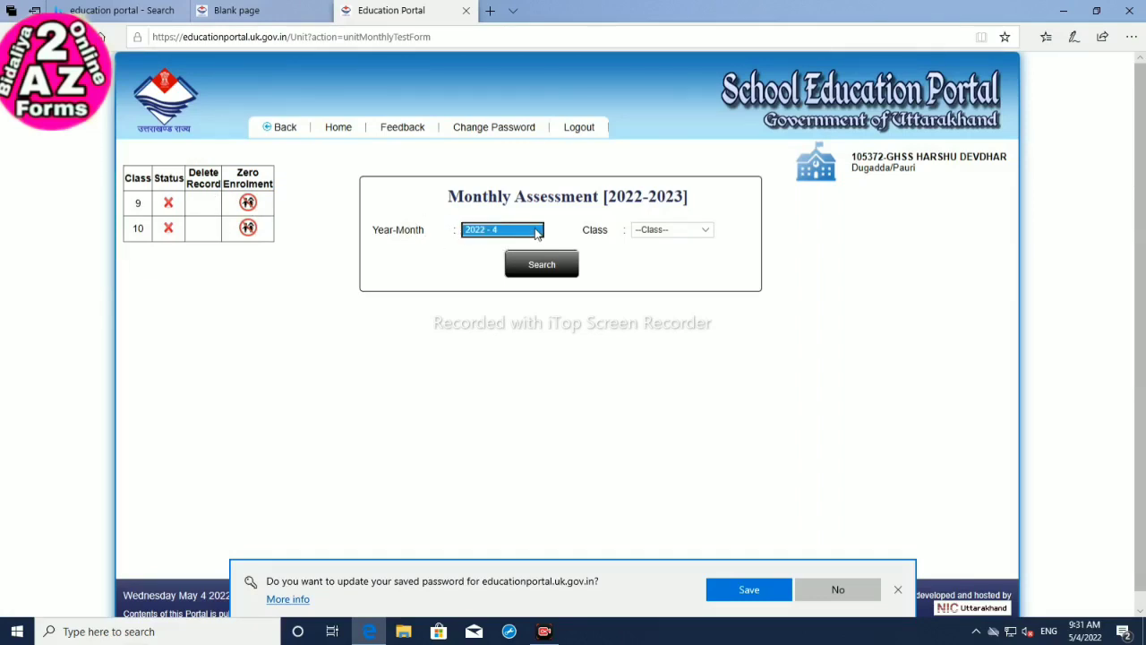
left_click(708, 231)
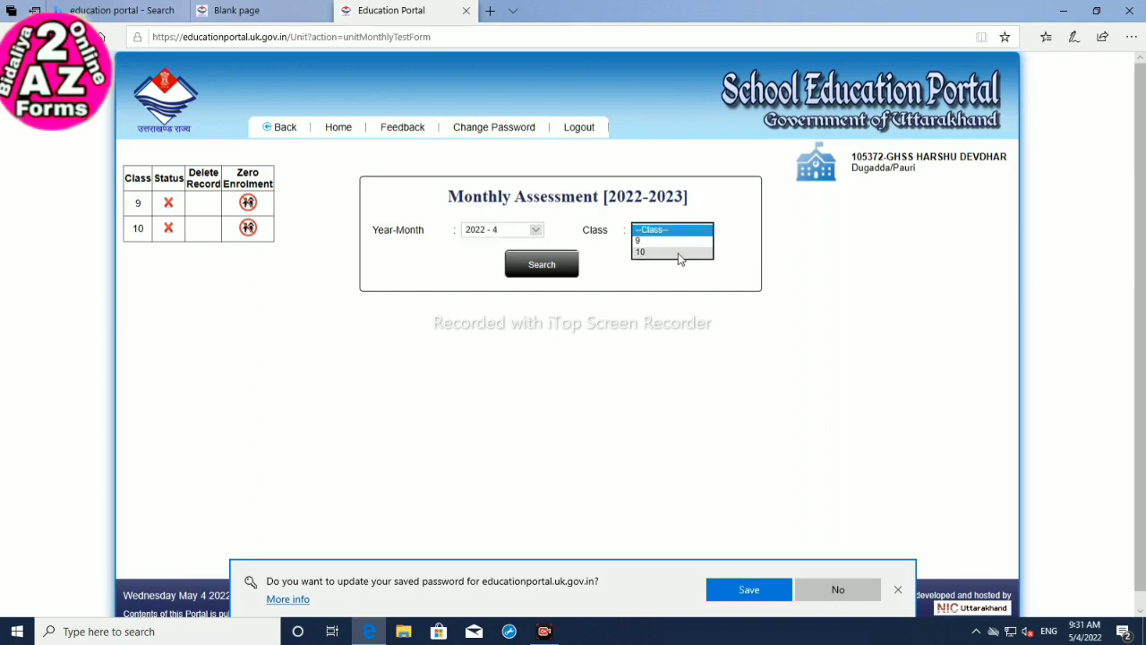
left_click(645, 242)
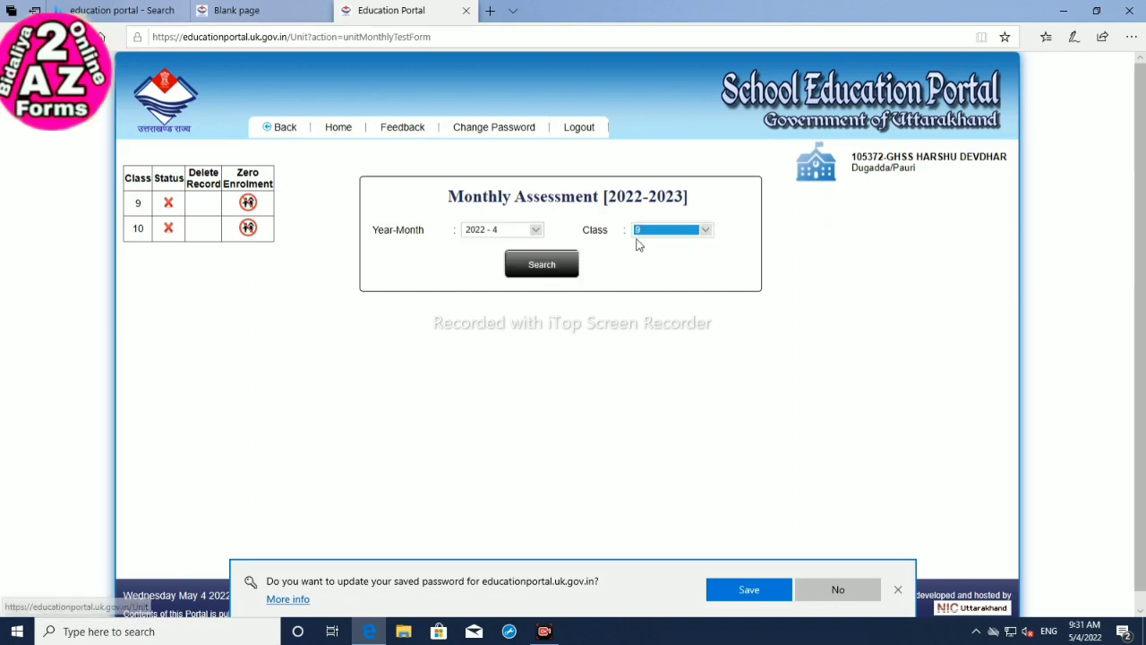
left_click(550, 267)
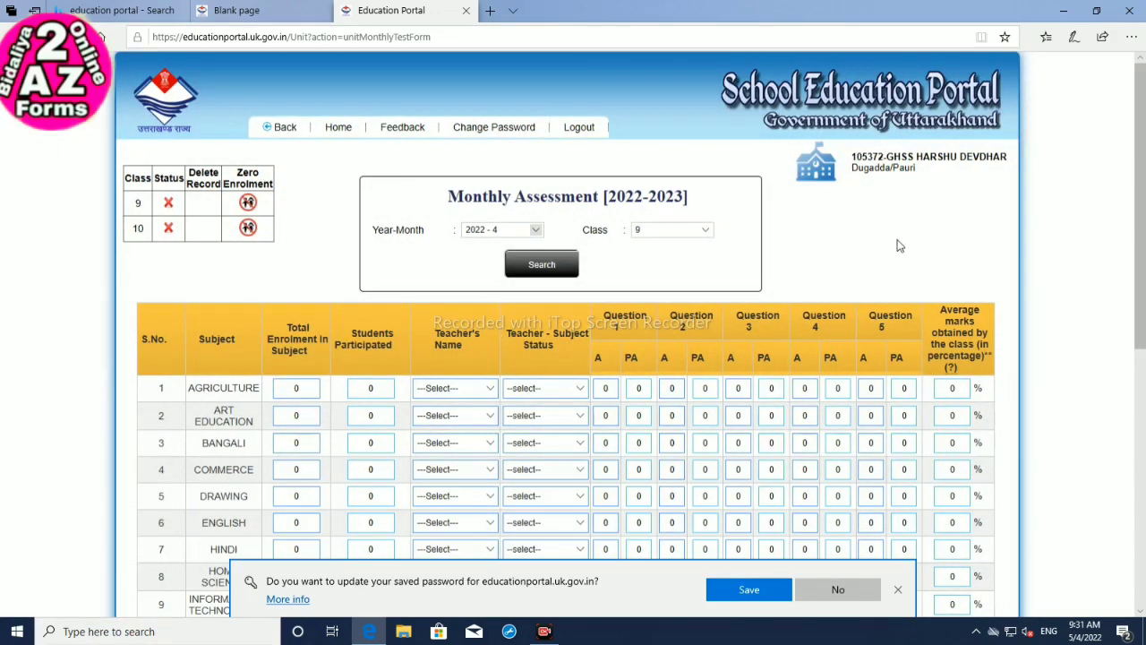
scroll(913, 143, "down", 2)
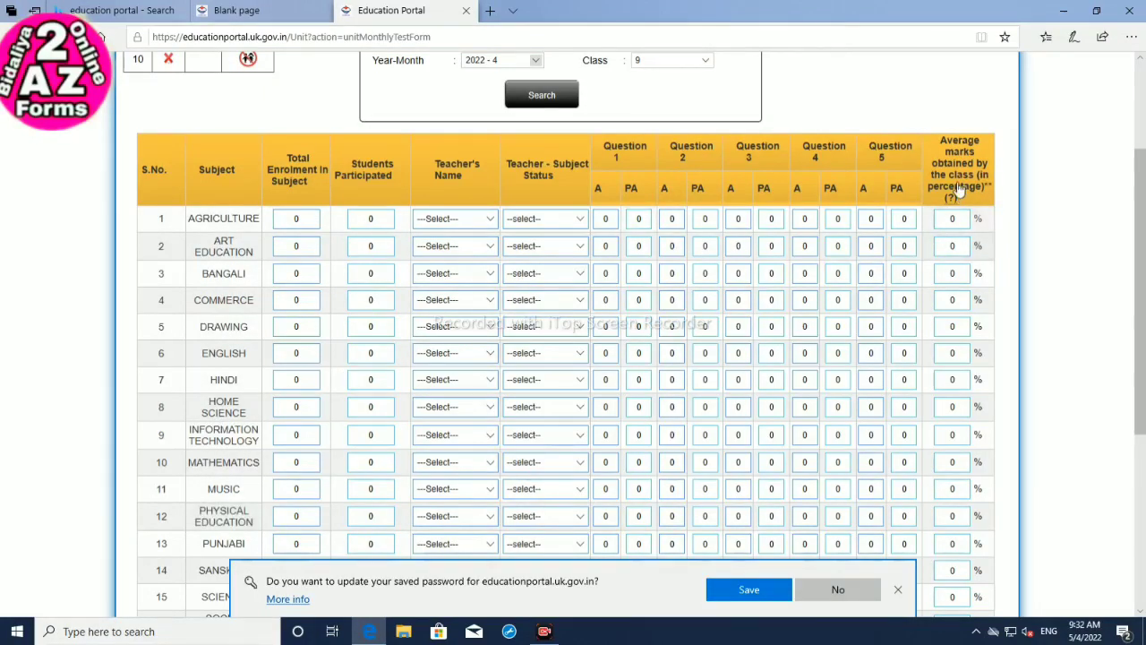
mouse_move(952, 203)
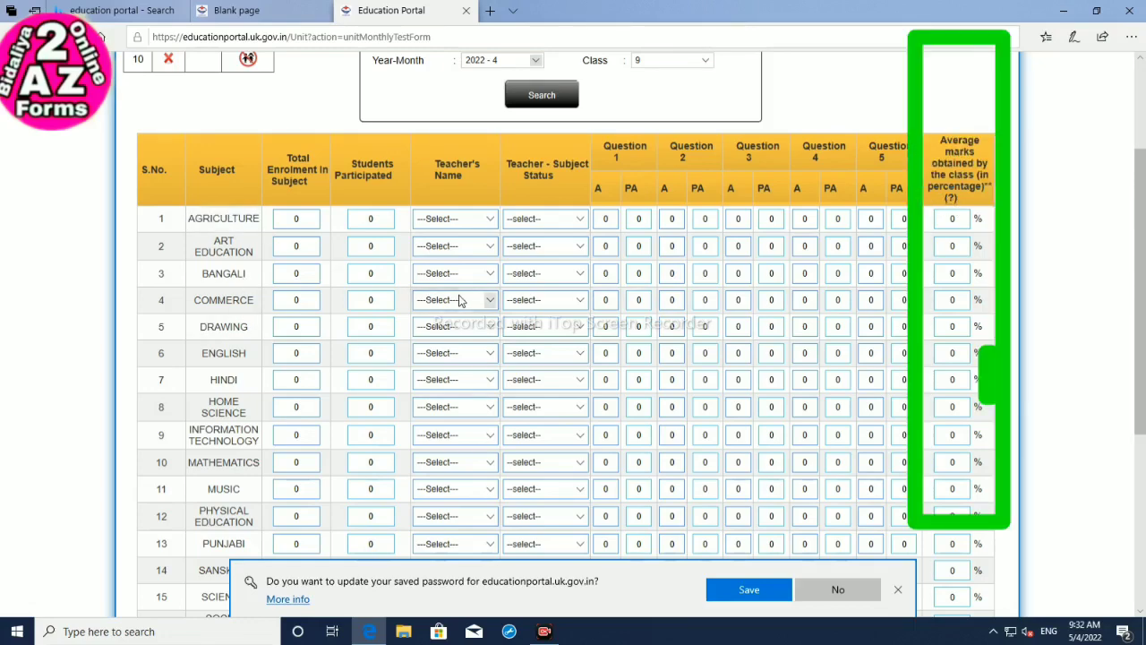
Assign Hindi's teacher with status Appointed For This Subject.
scroll(459, 300, "down", 1)
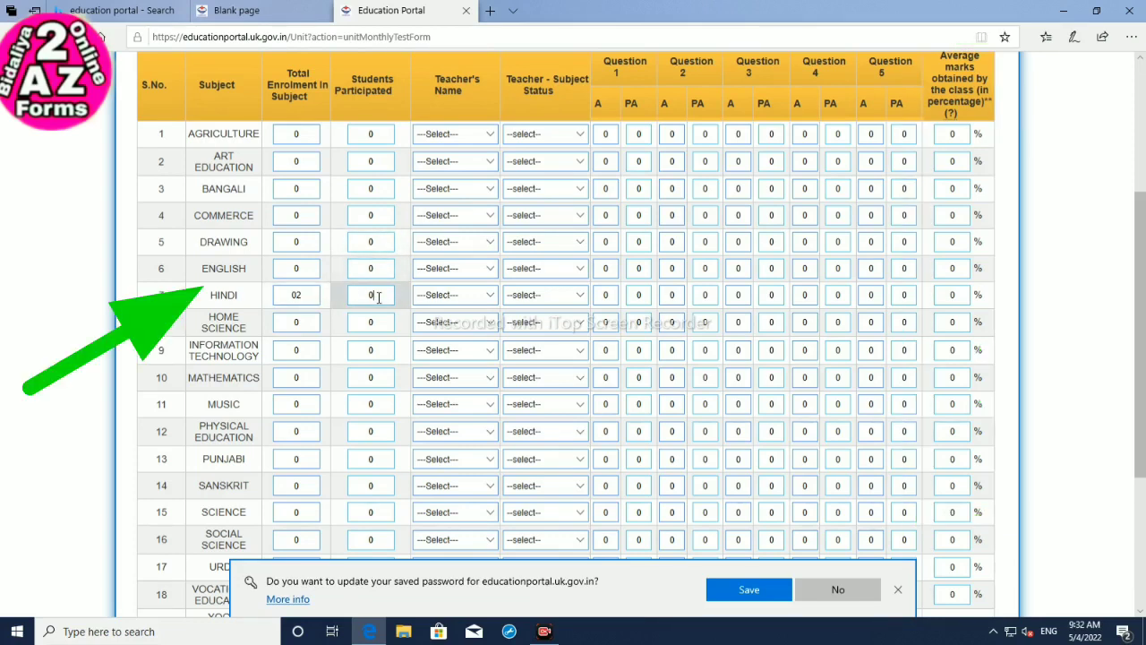
left_click(490, 299)
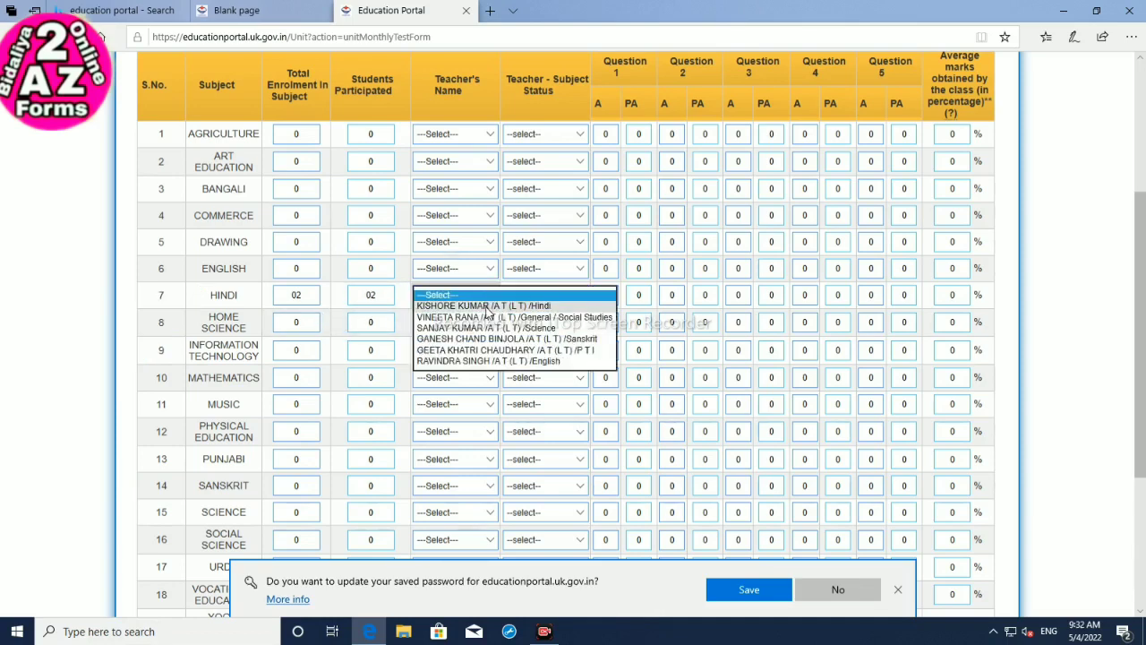
left_click(485, 306)
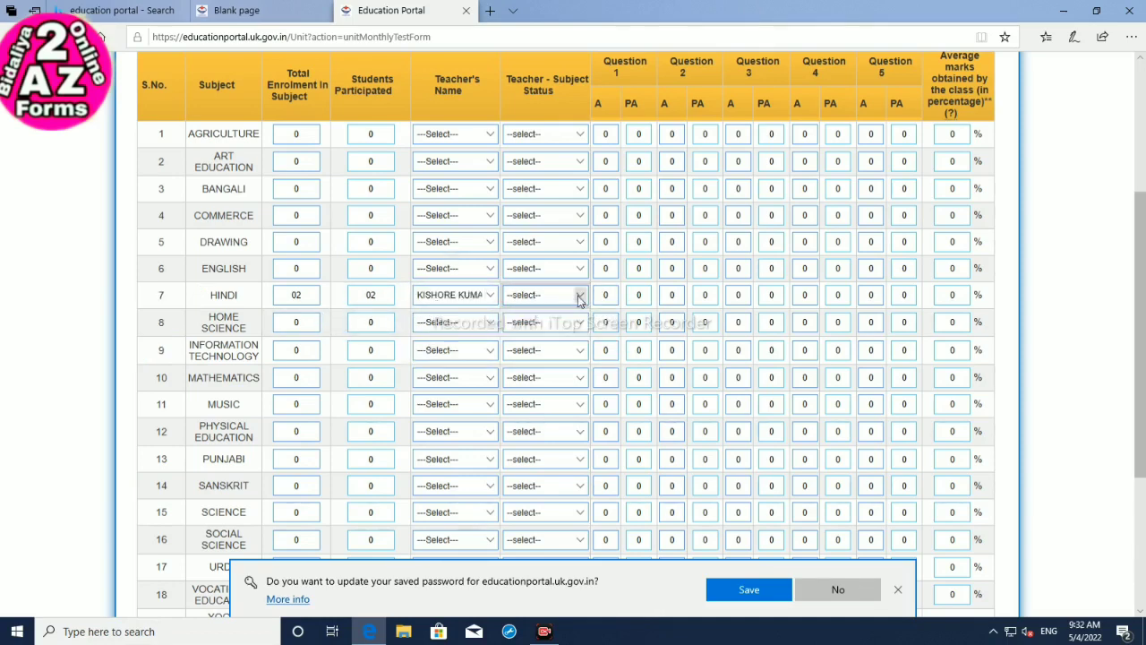
left_click(573, 297)
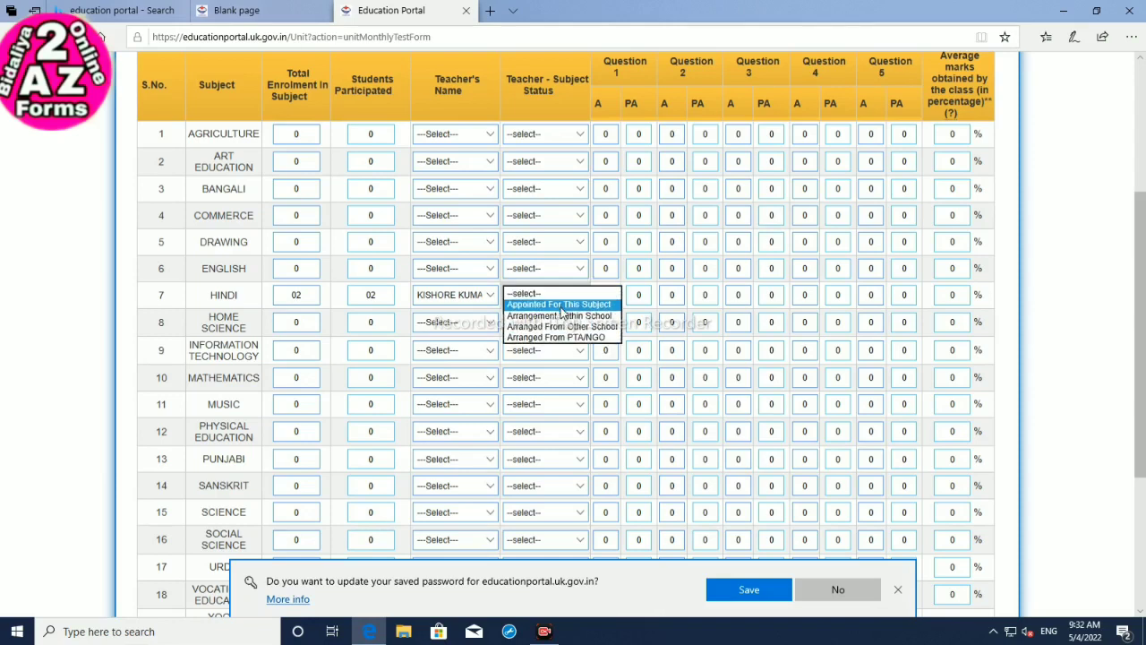
left_click(560, 306)
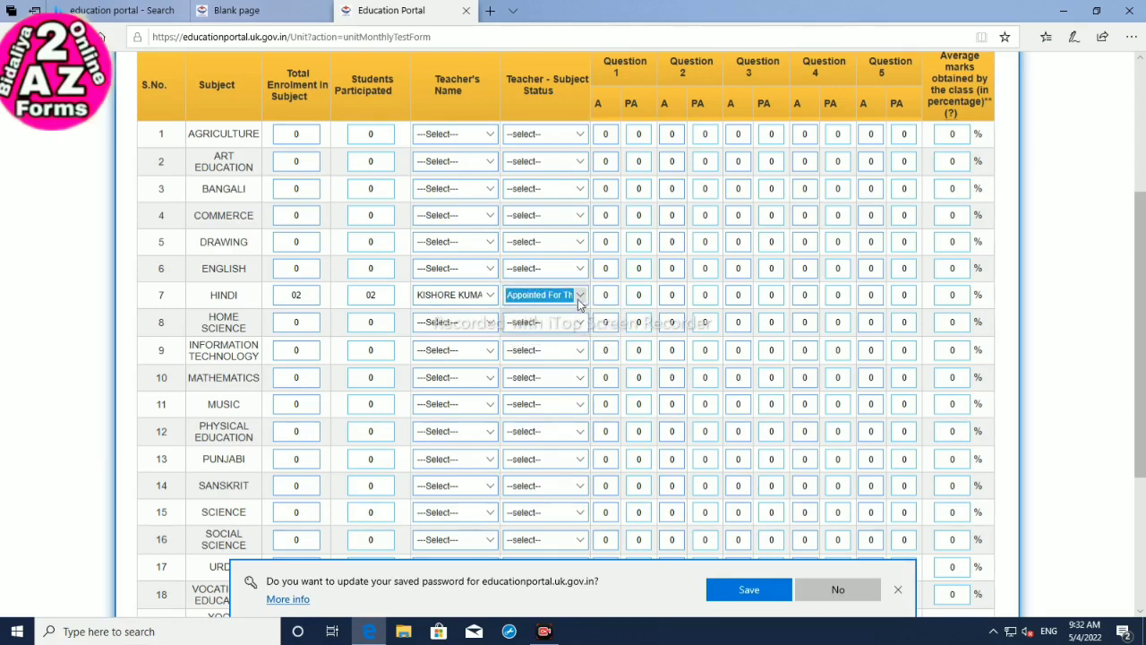
left_click(580, 296)
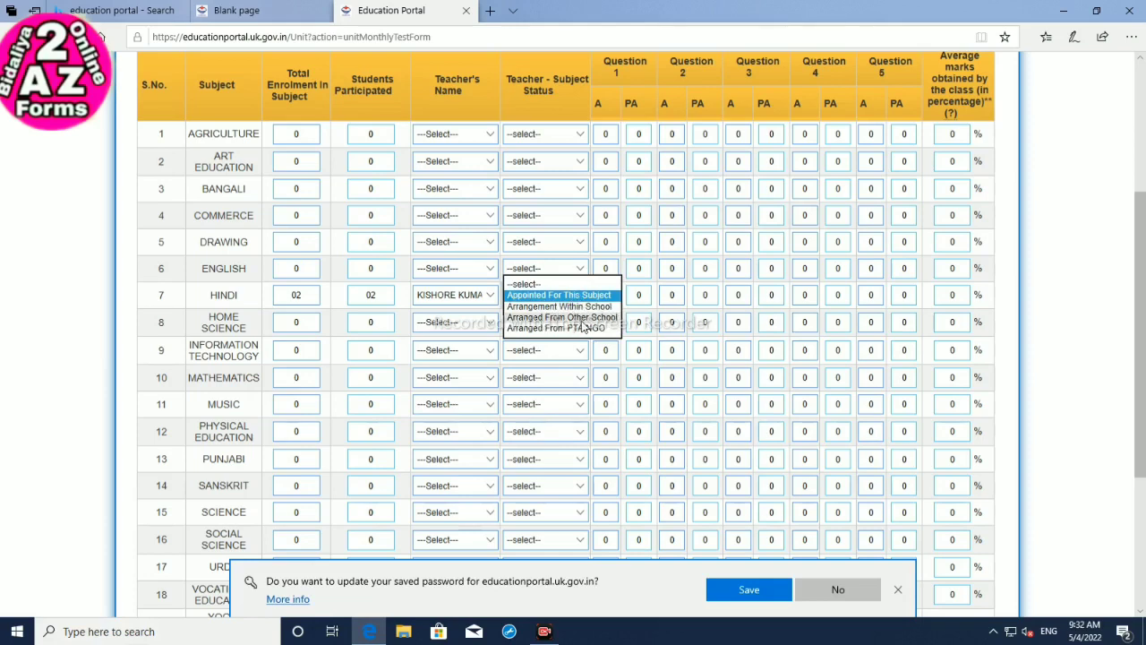
left_click(543, 296)
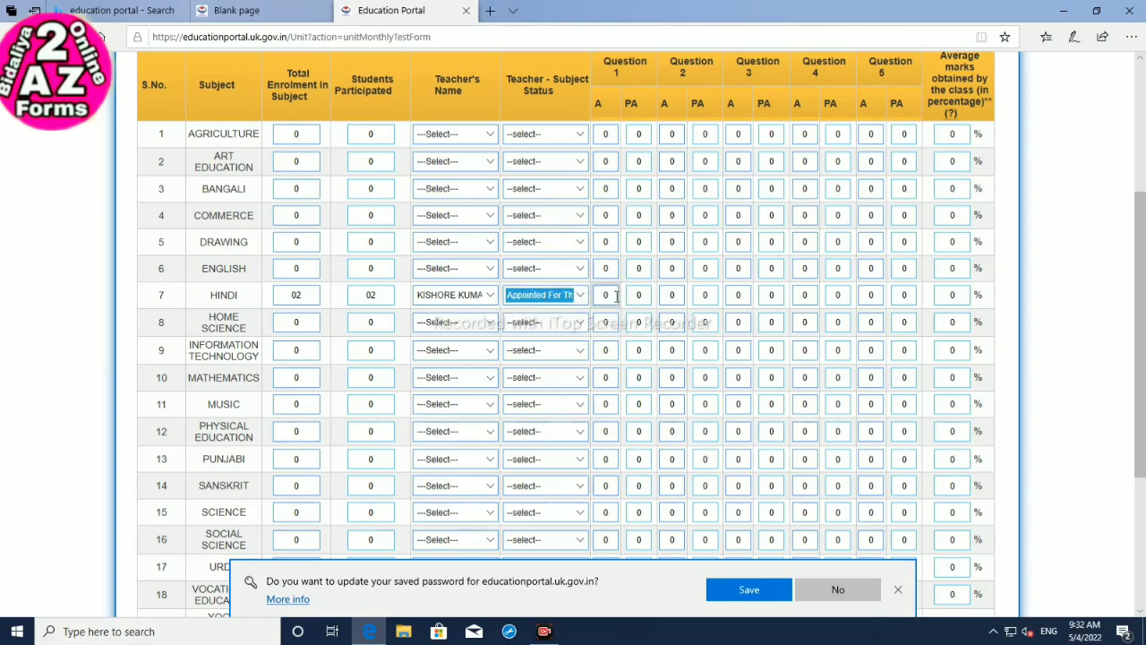
Enter 2 in Hindi's Q1 A, Q2 A and Q3 PA boxes, reaching the average-marks field.
left_click(616, 296)
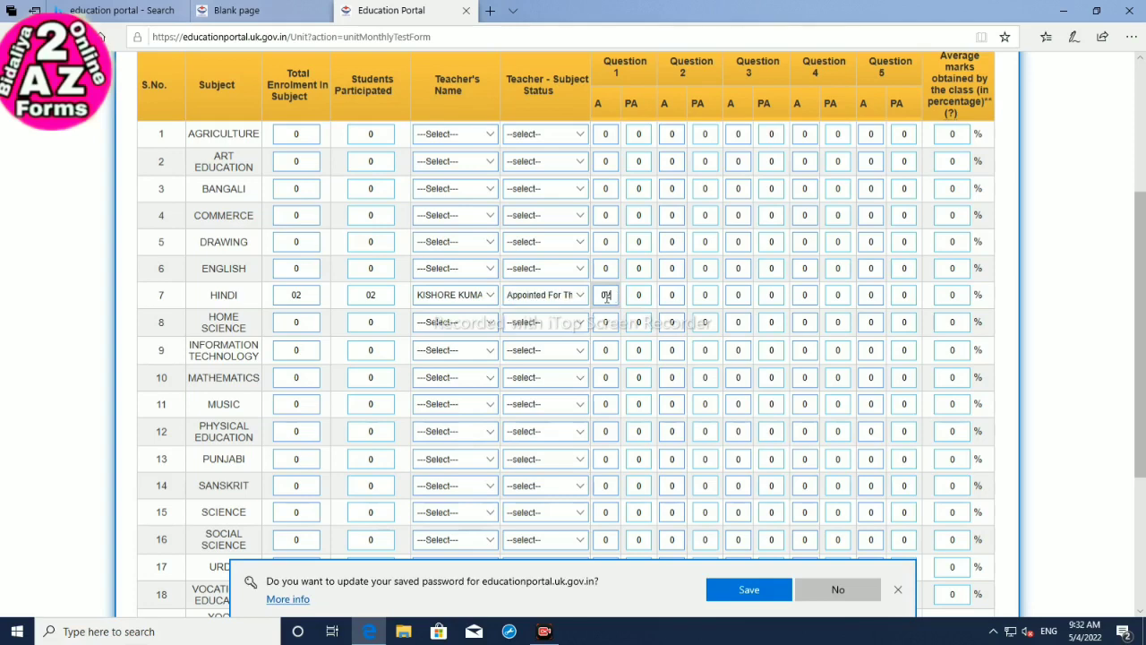
type("2")
left_click(676, 294)
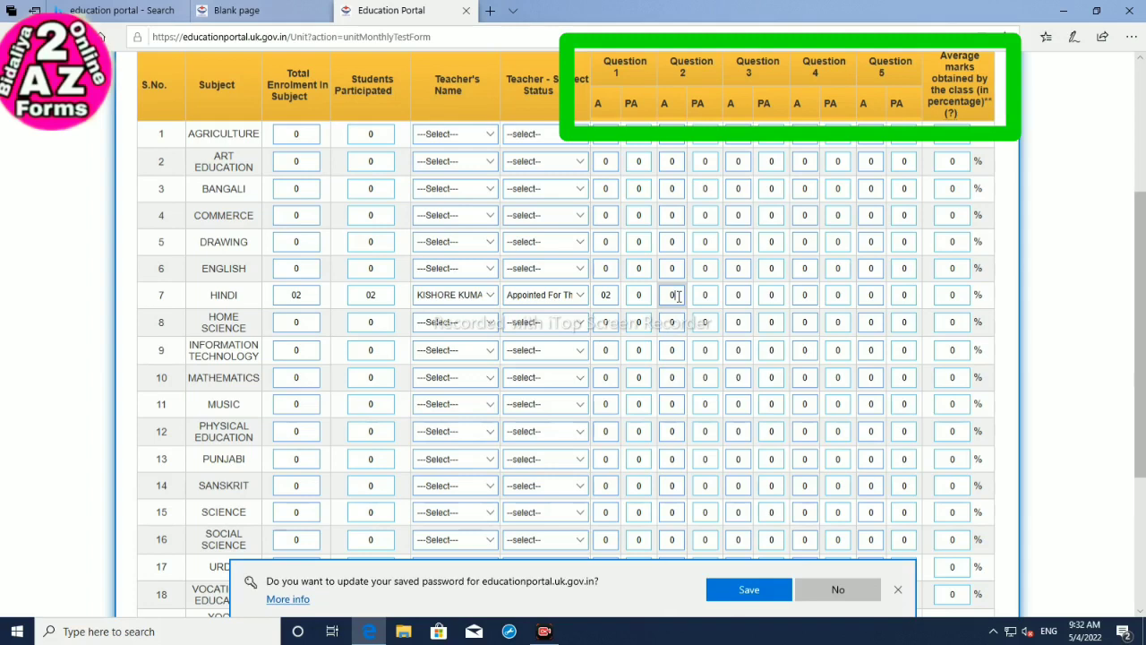
type("2")
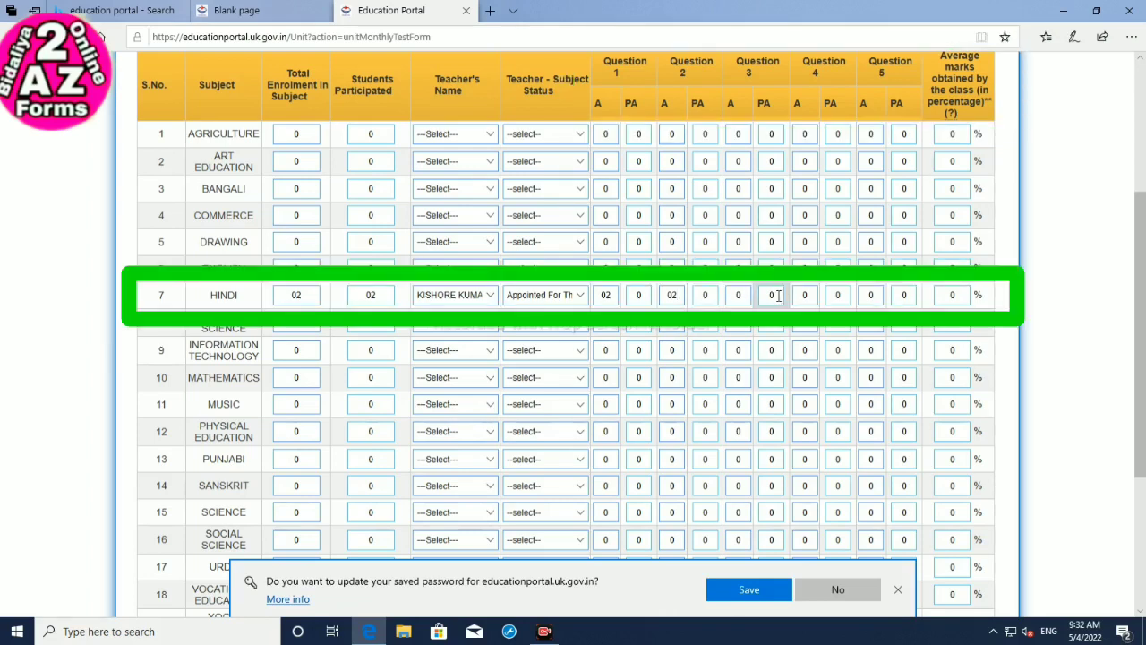
left_click(772, 294)
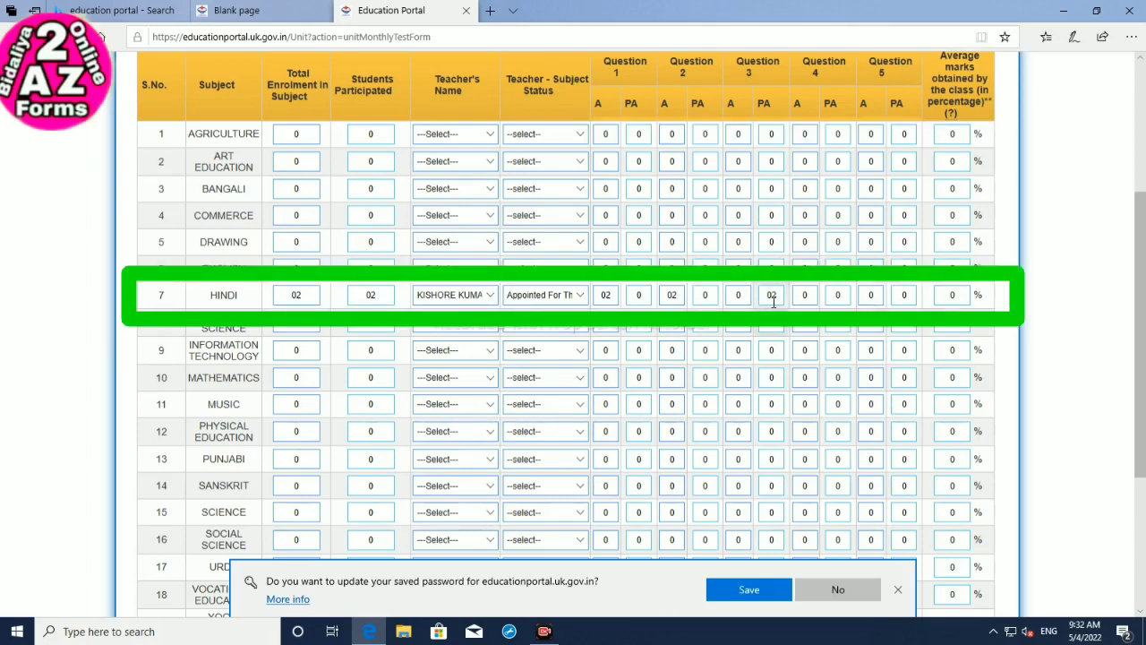
type("2")
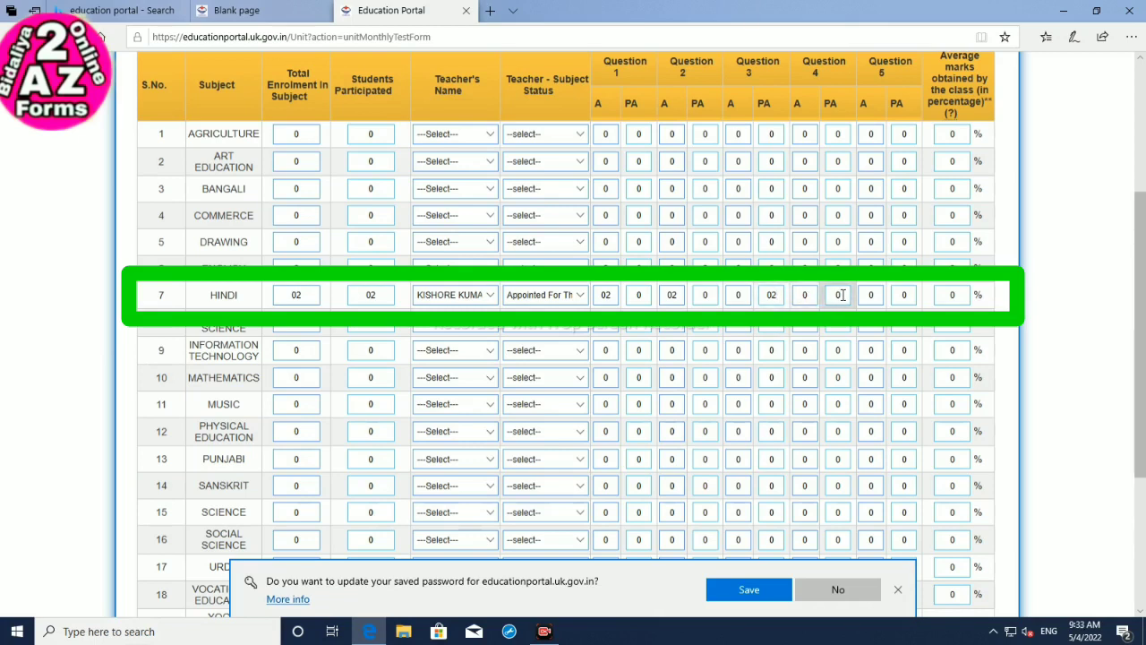
left_click(808, 295)
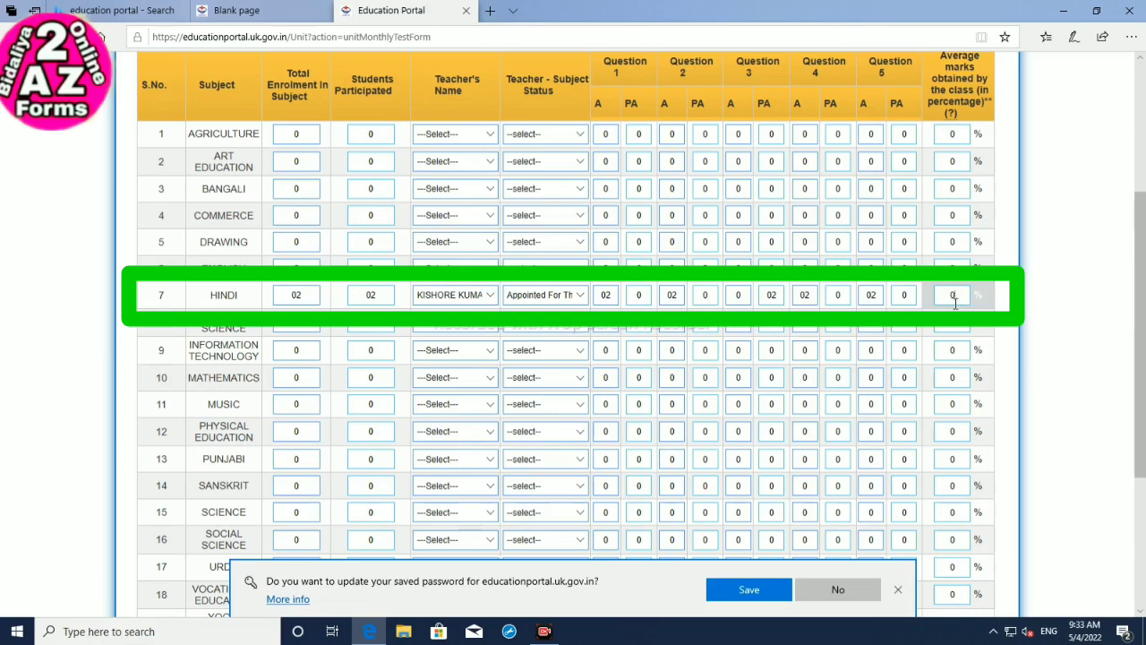
left_click(954, 303)
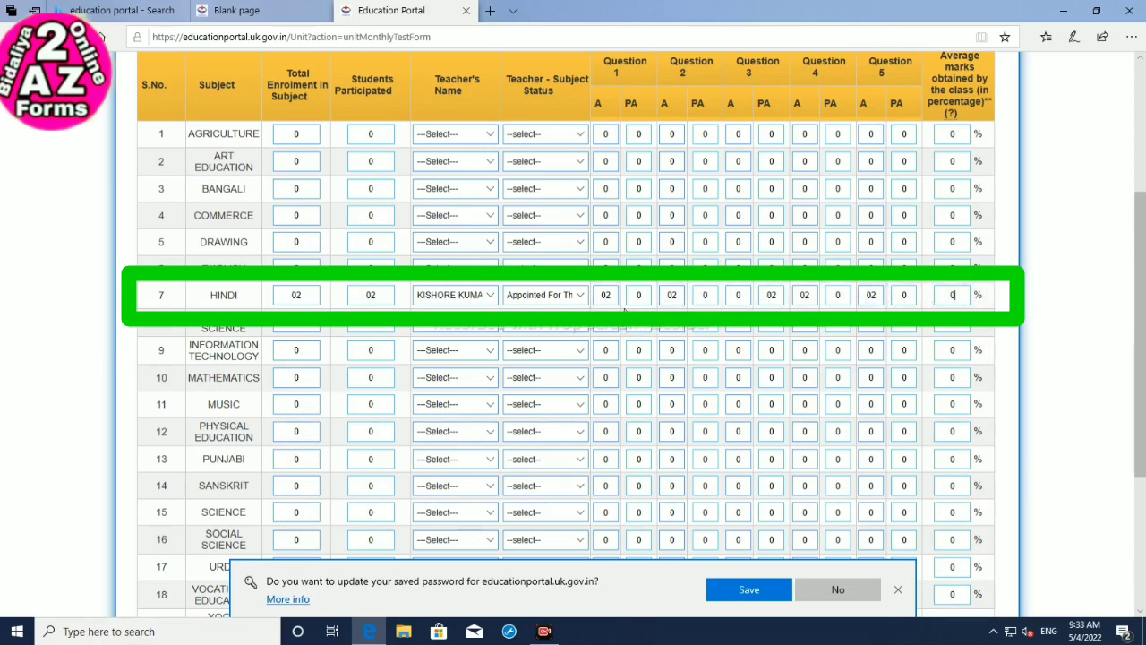
left_click(953, 303)
Bring up the Average marks formula help on the table header.
scroll(985, 430, "up", 1)
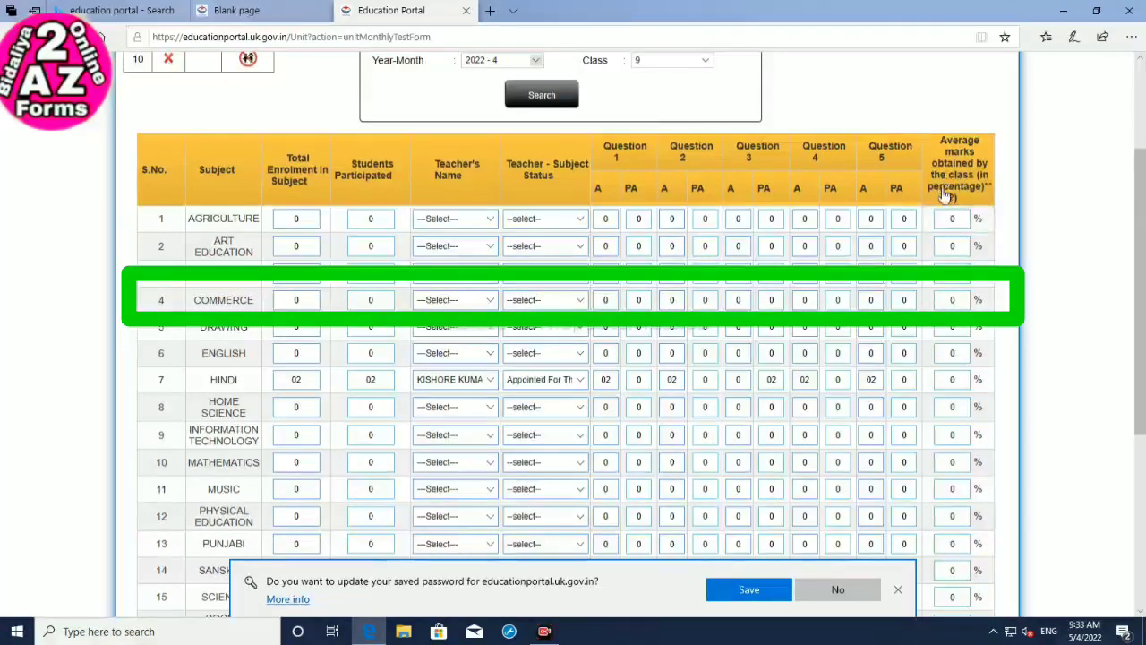
mouse_move(954, 201)
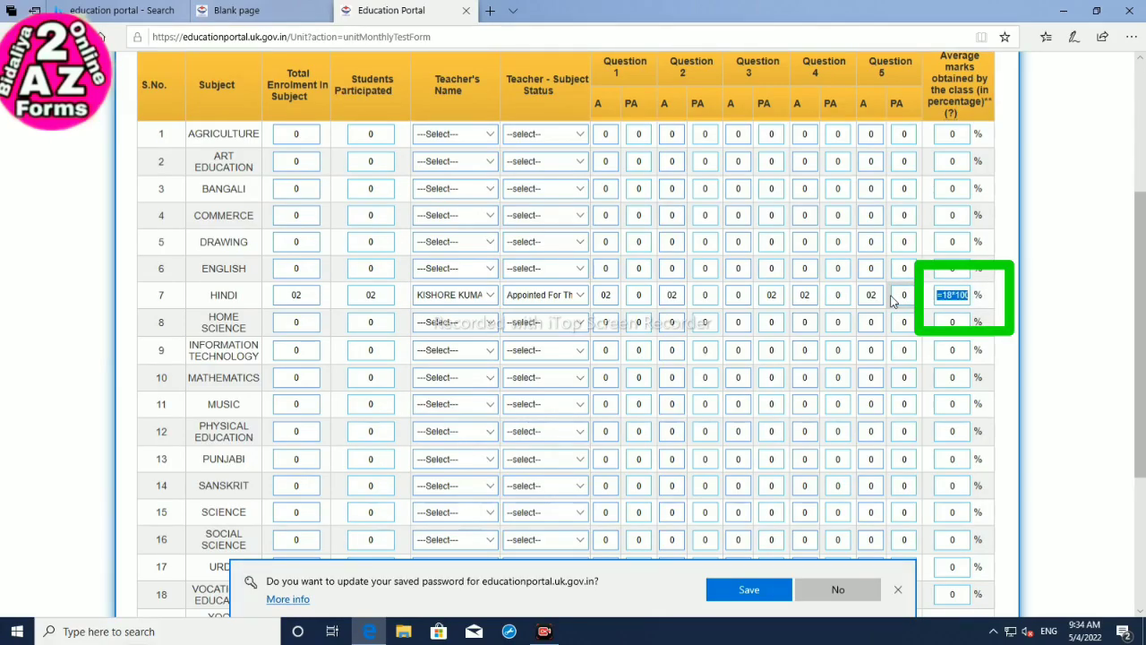
Enter 90 as Hindi's average and check the Sanskrit, Science and Social Science averages.
type("90")
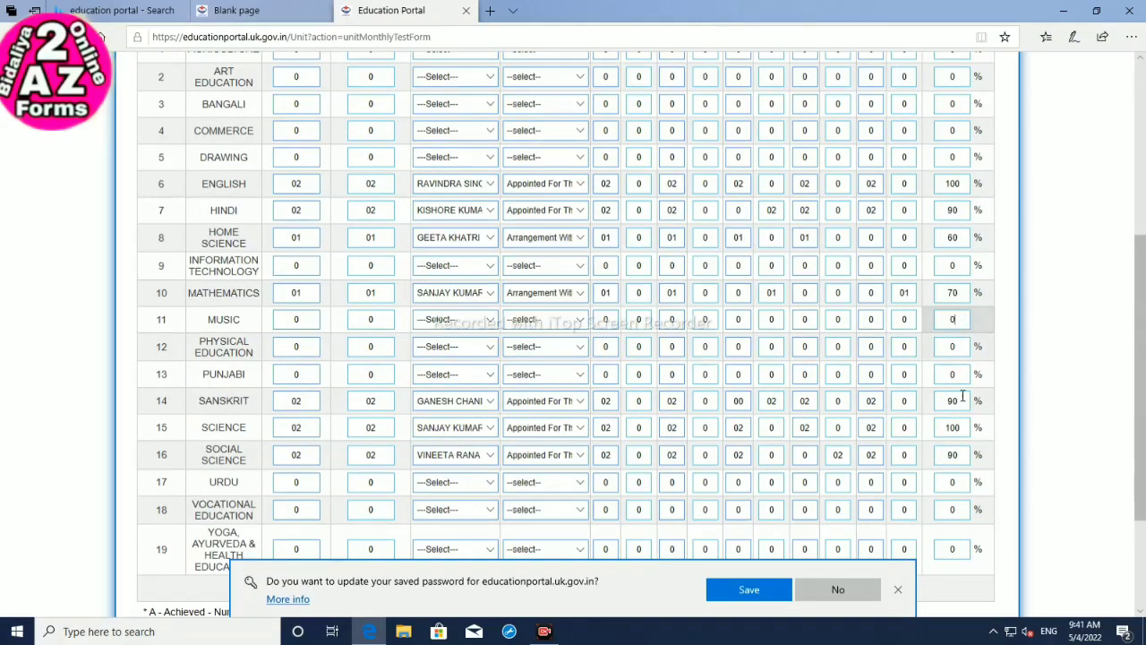
double_click(952, 400)
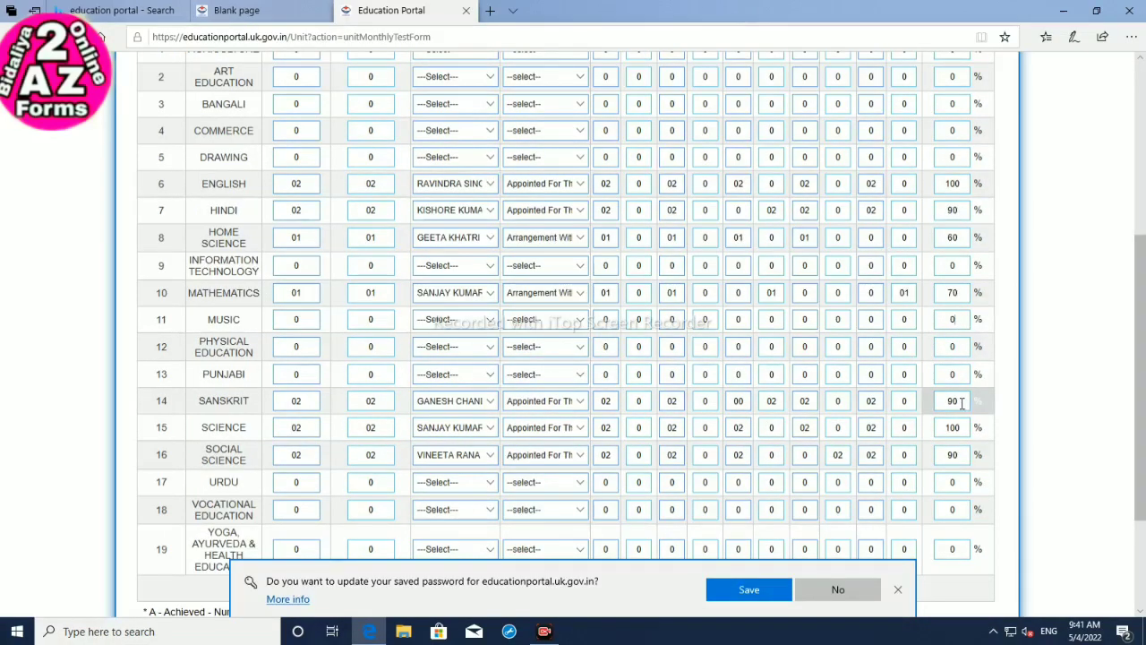
double_click(925, 427)
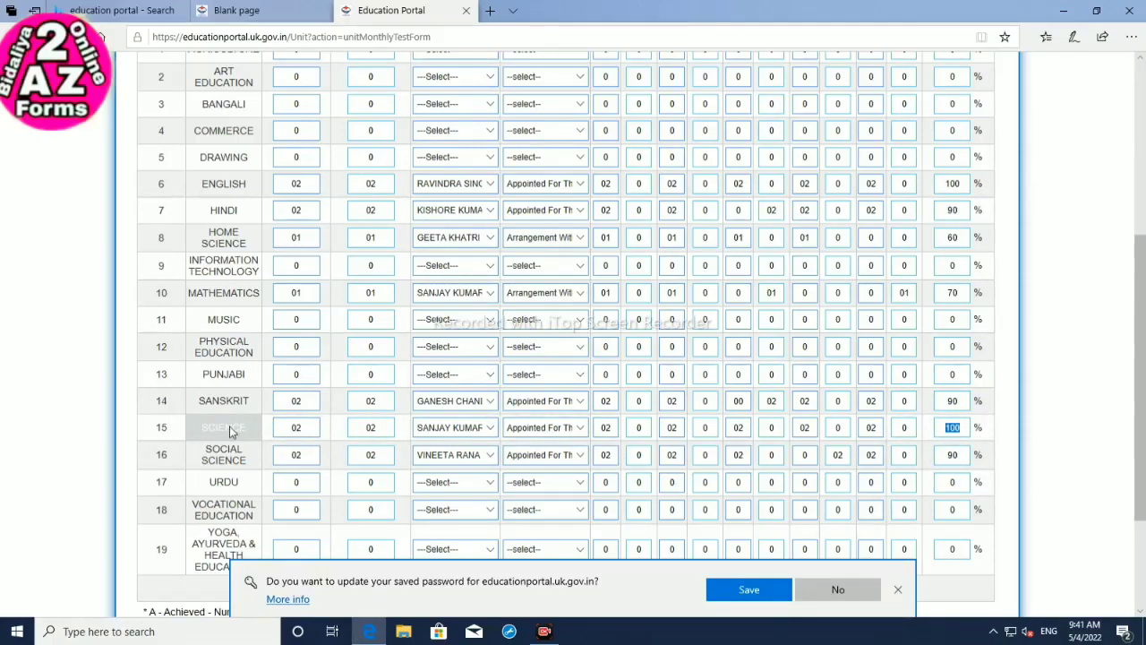
double_click(956, 455)
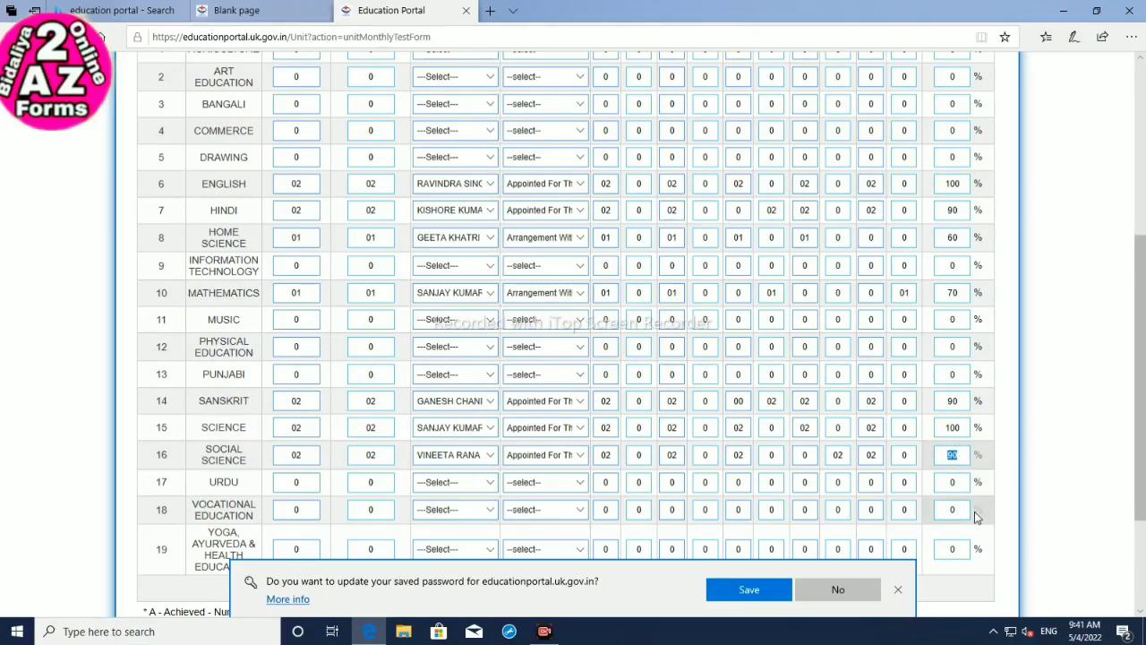
scroll(976, 507, "down", 2)
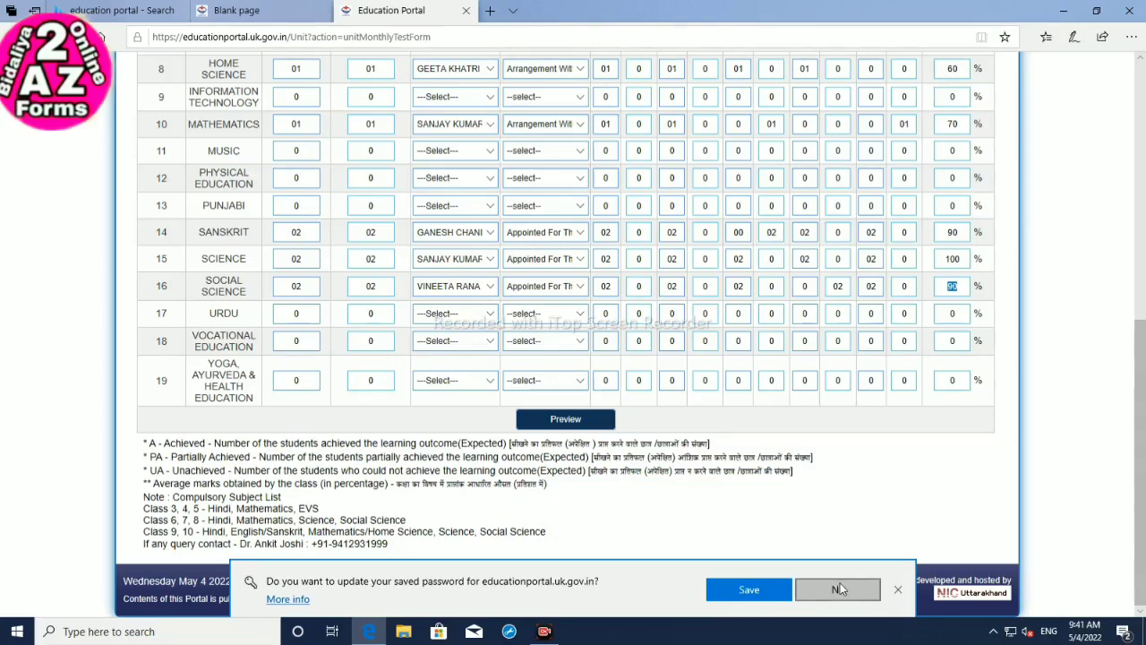
Decline the browser password prompt, review the table notes, and preview the Class 9 monthly test.
left_click(899, 590)
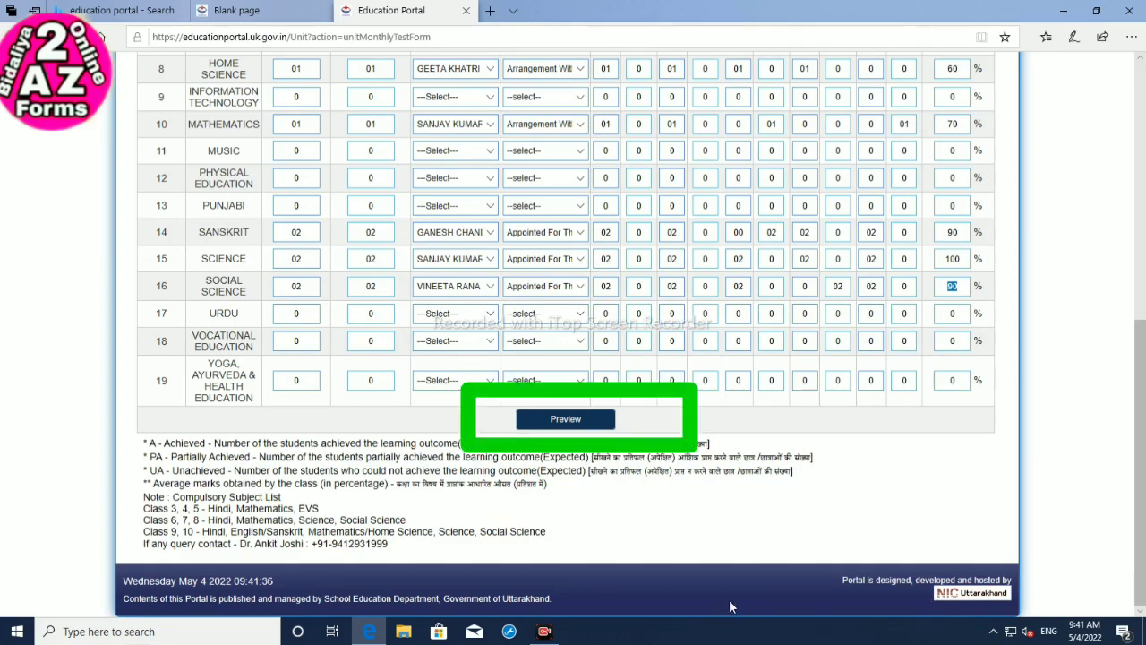
left_click(776, 513)
triple_click(811, 508)
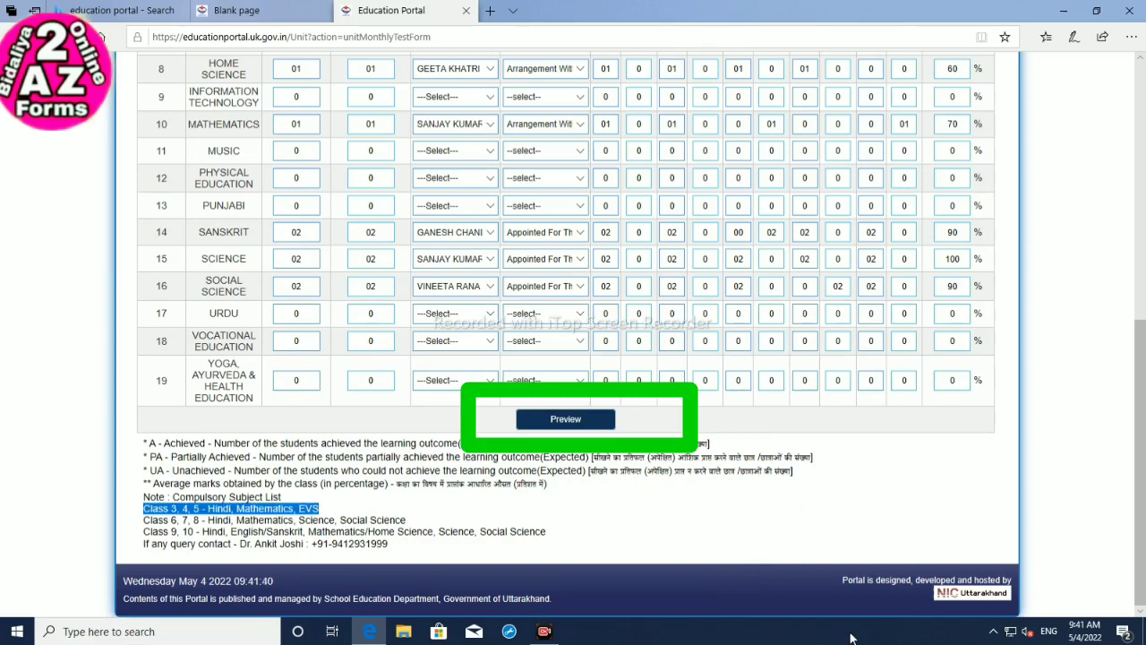
left_click_drag(874, 549, 819, 529)
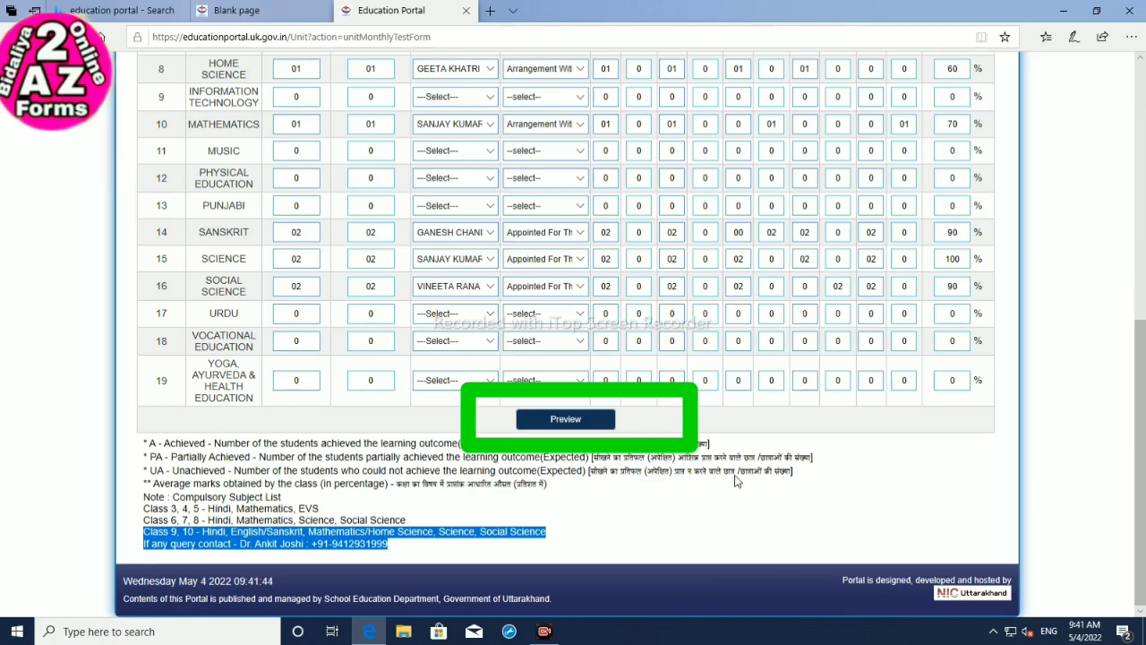
left_click_drag(732, 449, 823, 508)
left_click(818, 510)
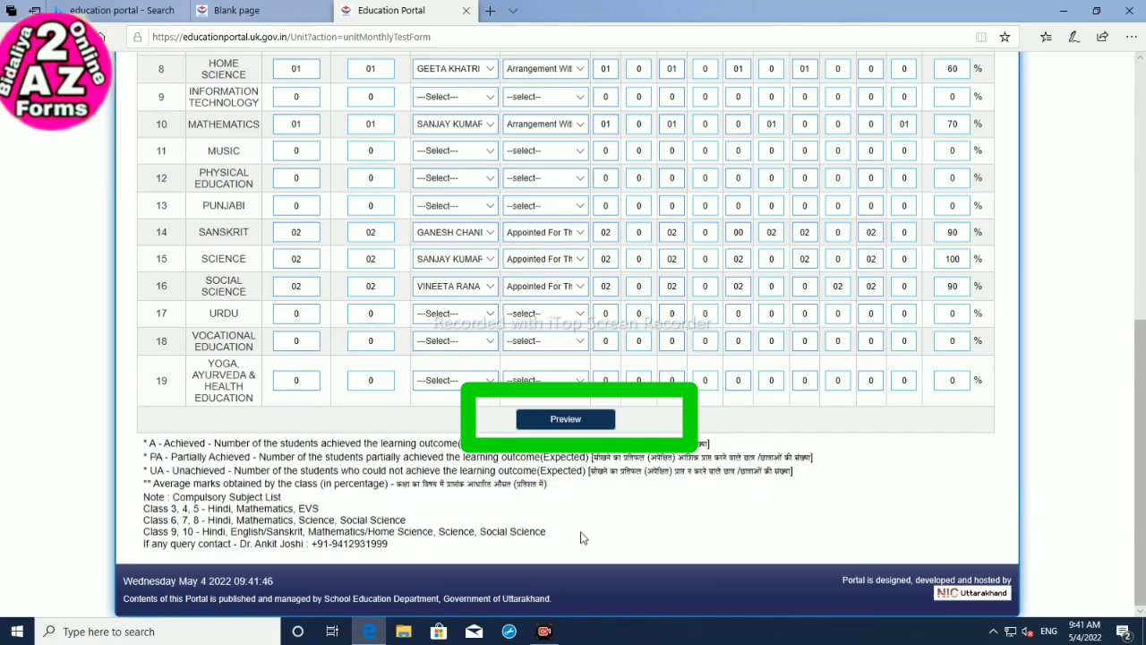
left_click(576, 421)
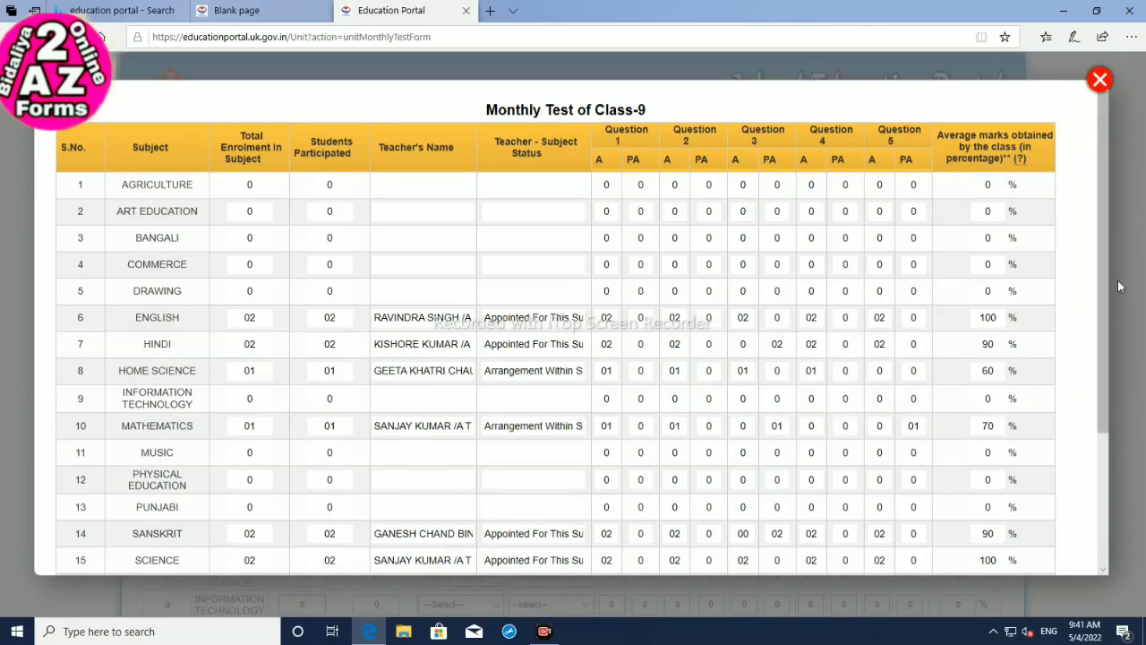
Set the Date Of Monthly Assessment picker's month to April 2022.
scroll(1033, 426, "down", 3)
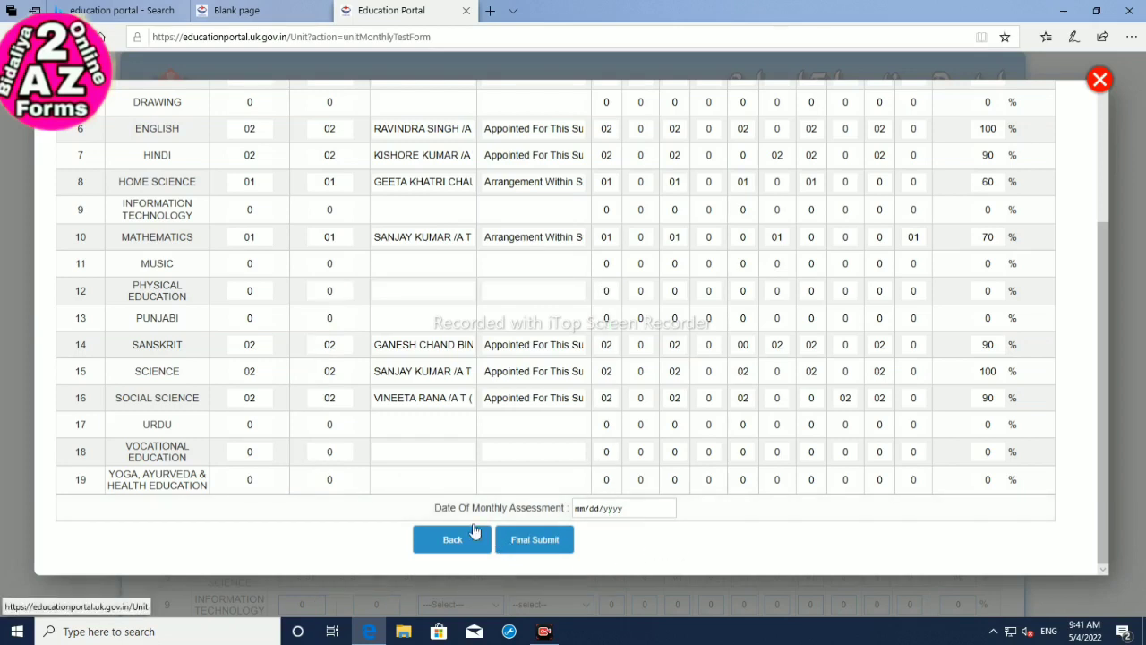
left_click(583, 509)
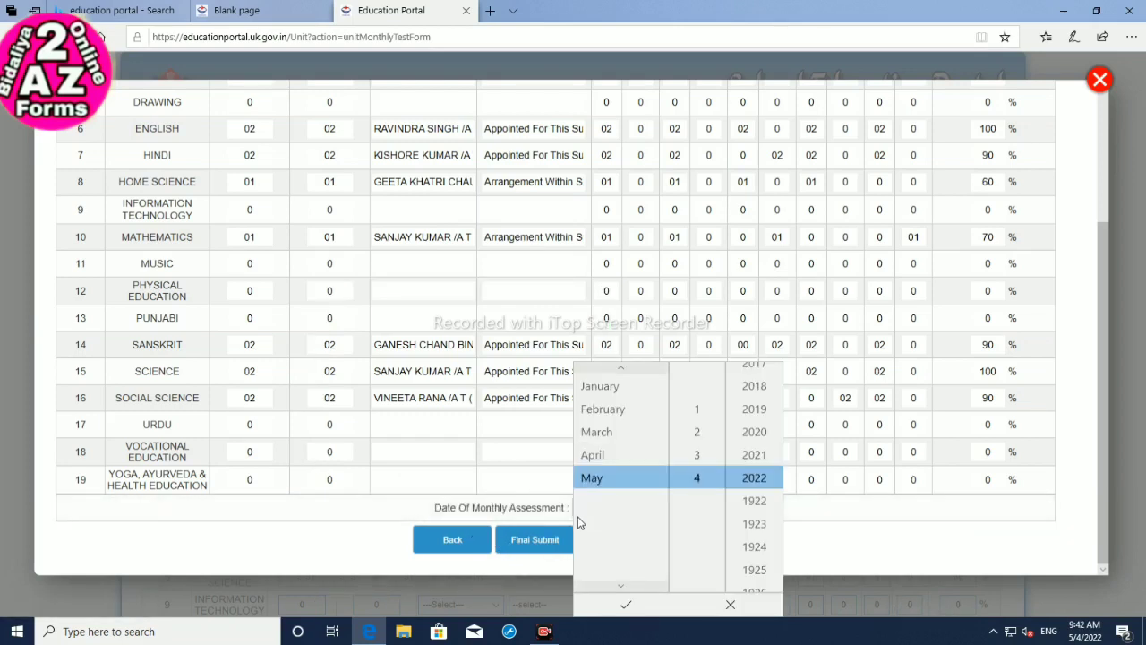
left_click(608, 458)
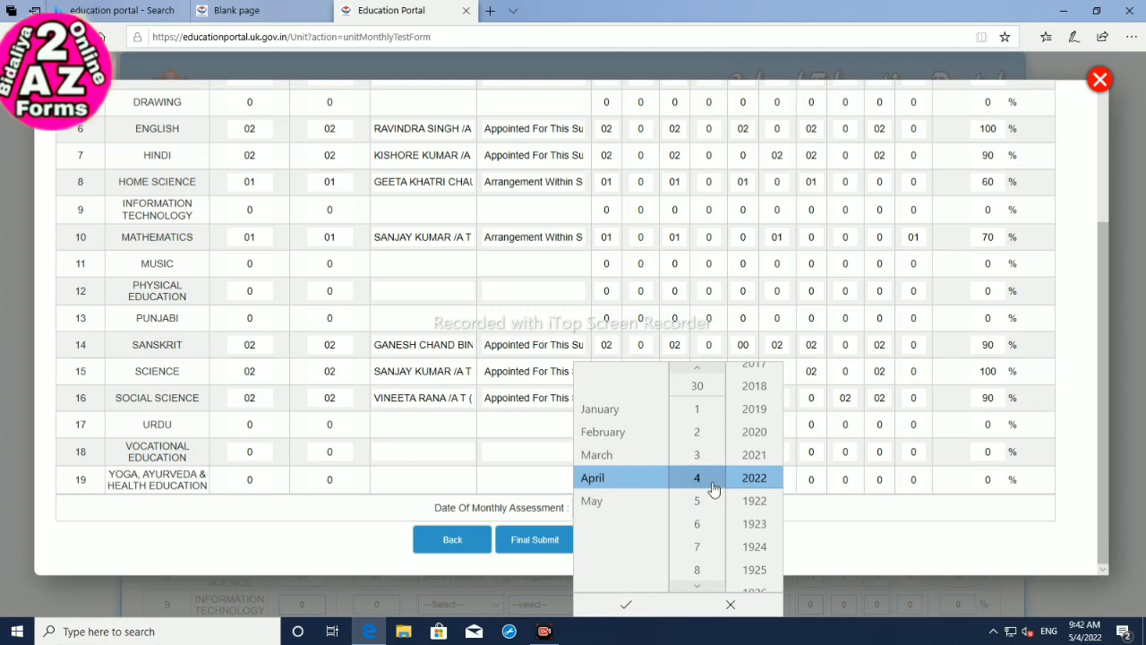
scroll(699, 489, "down", 8)
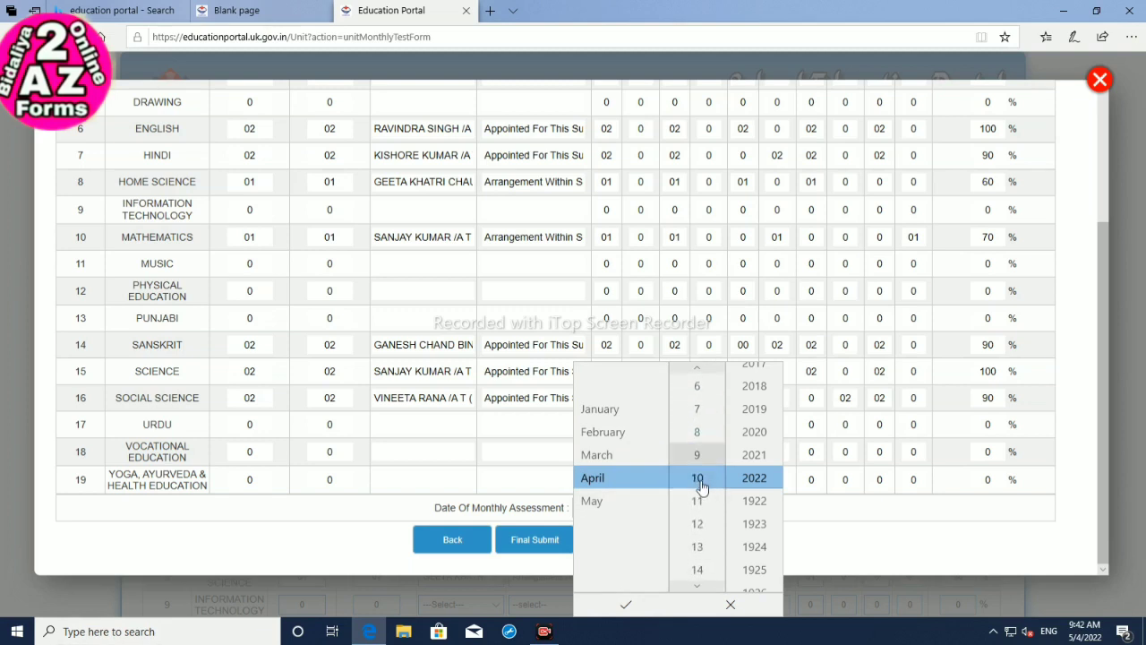
scroll(700, 488, "down", 3)
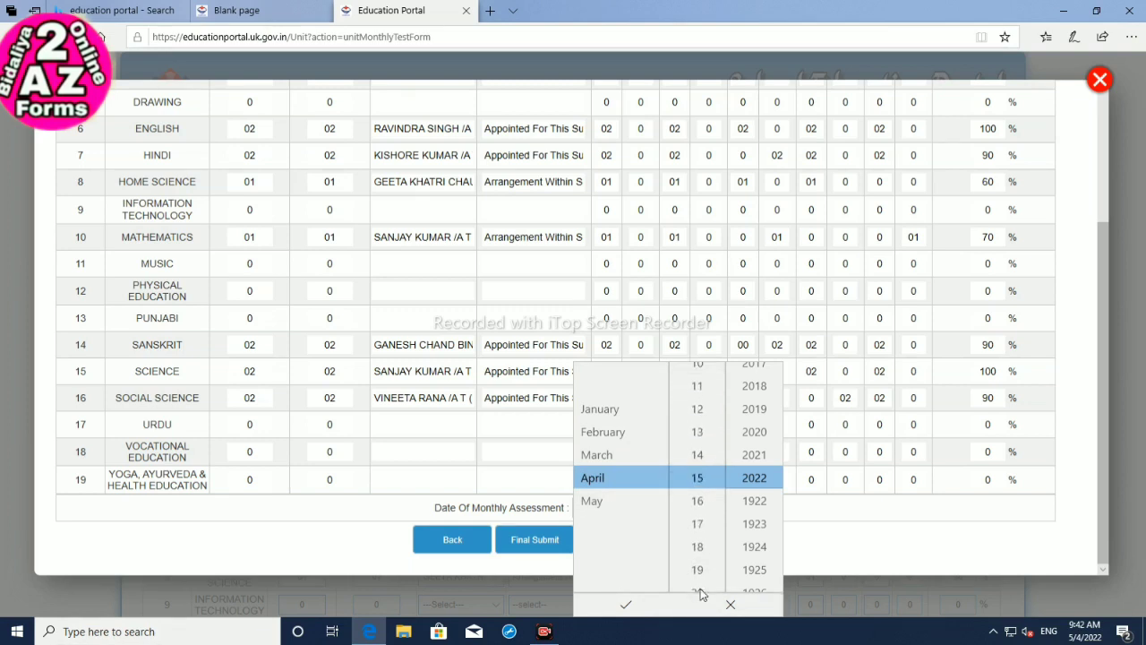
Advance the day to 27 and confirm 4/27/2022 as the assessment date.
left_click(693, 591)
left_click(692, 591)
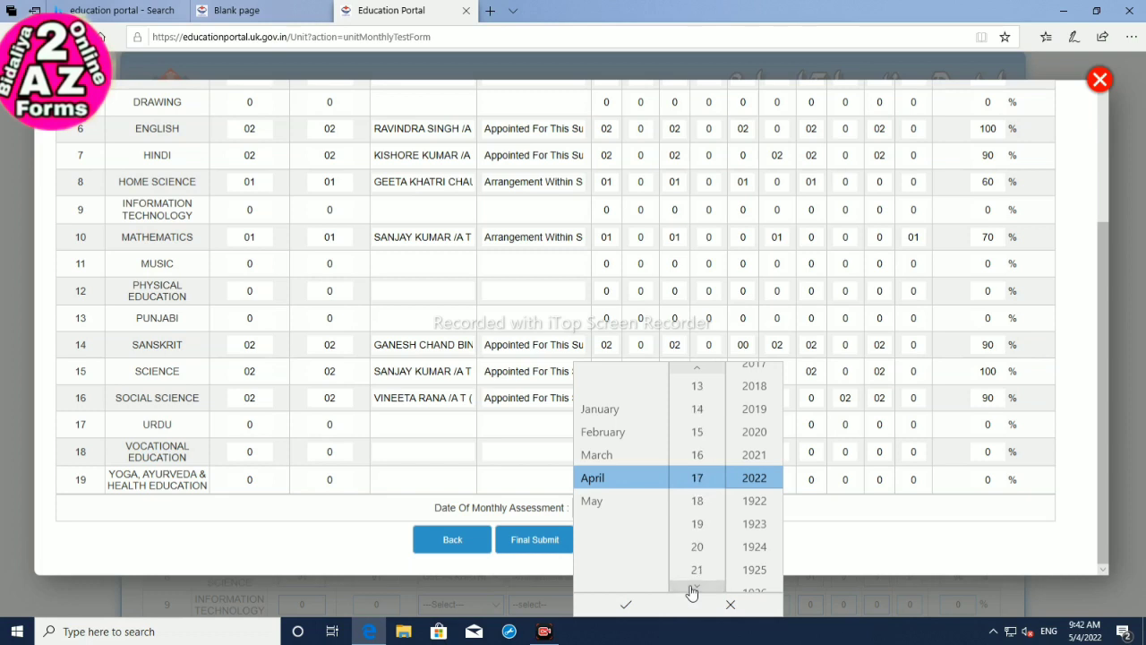
left_click(692, 591)
left_click(693, 591)
left_click(692, 591)
left_click(693, 591)
left_click(692, 591)
left_click(692, 591)
left_click(692, 591)
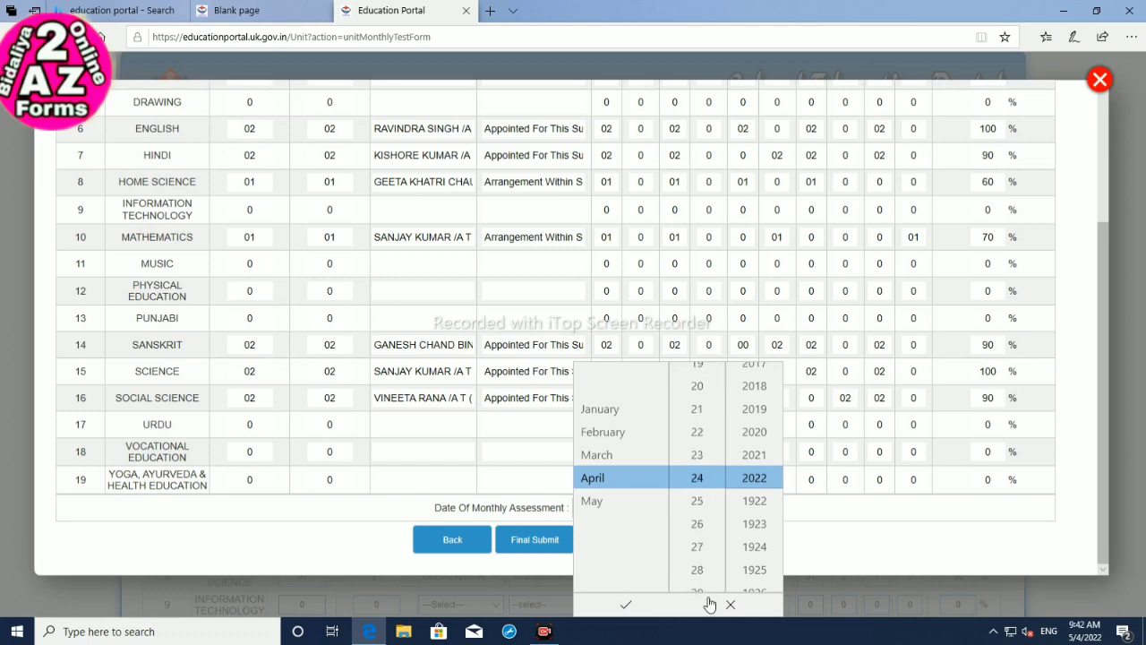
left_click(707, 582)
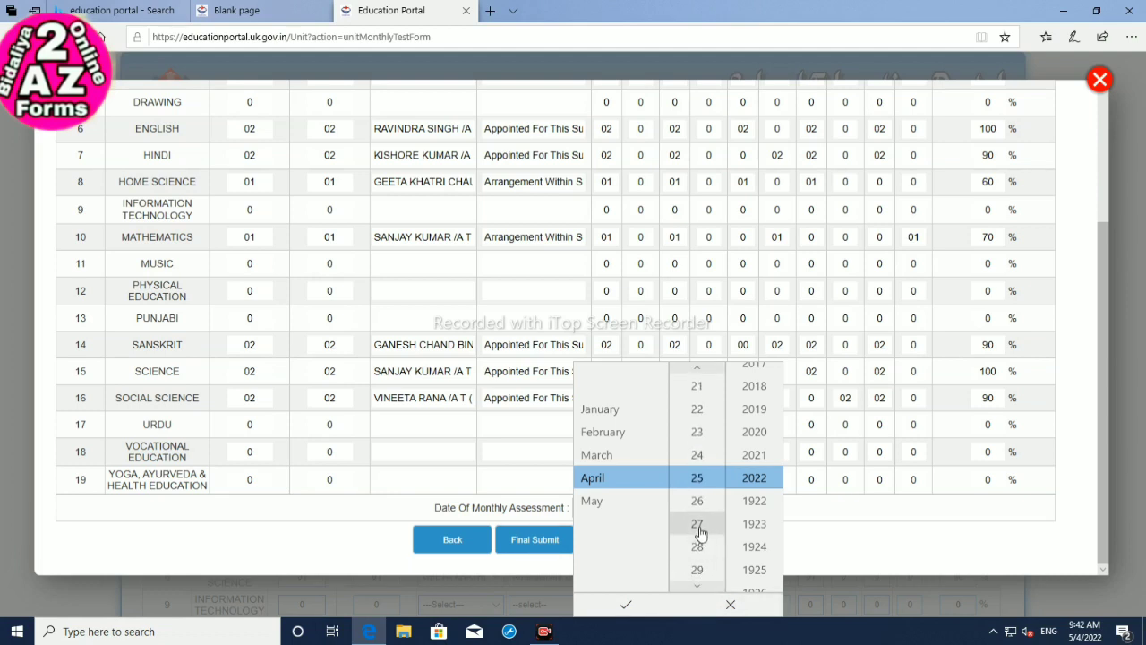
left_click(698, 524)
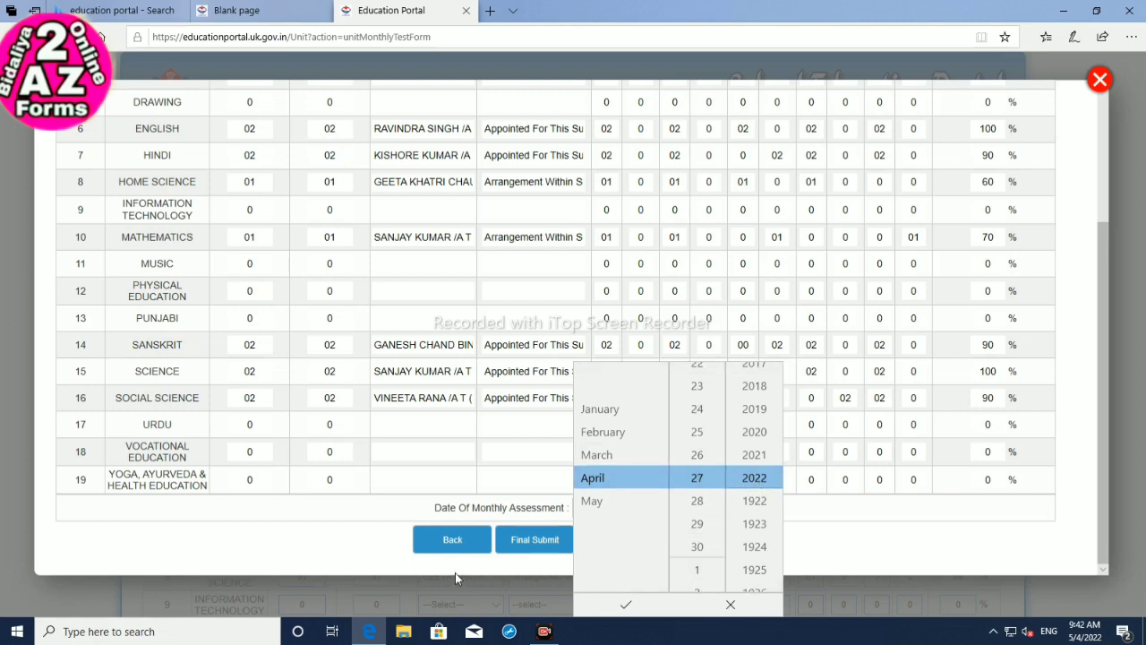
left_click(624, 605)
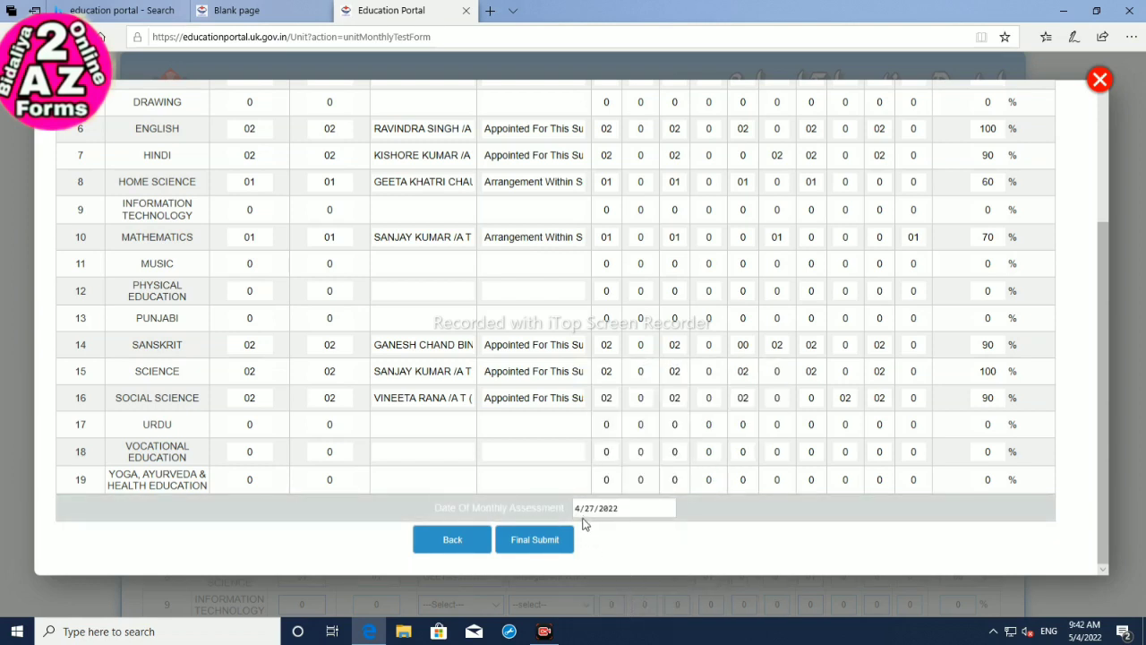
Final Submit the Class 9 April 2022 assessment and acknowledge the success alert.
left_click(537, 541)
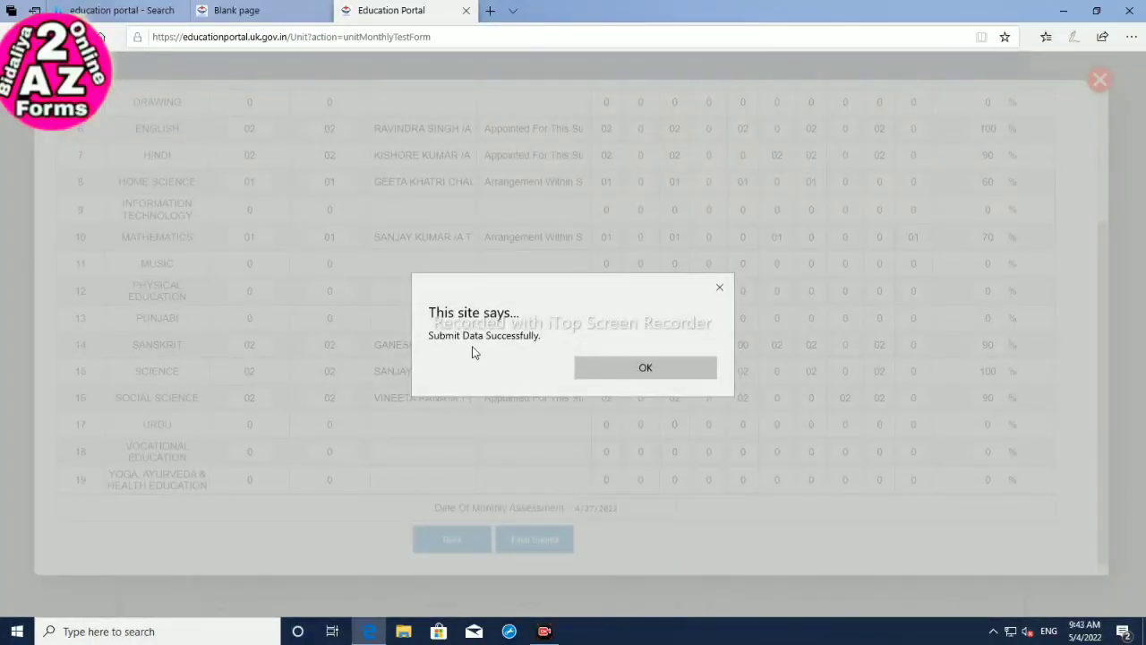
left_click(635, 368)
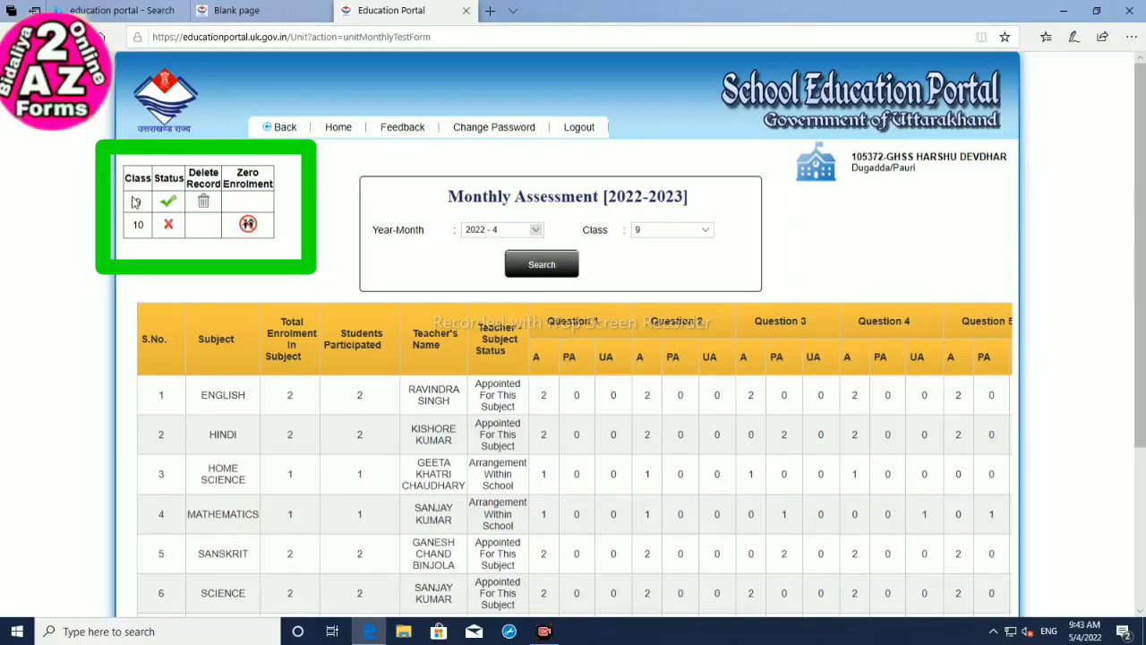
left_click_drag(133, 197, 252, 243)
left_click(251, 244)
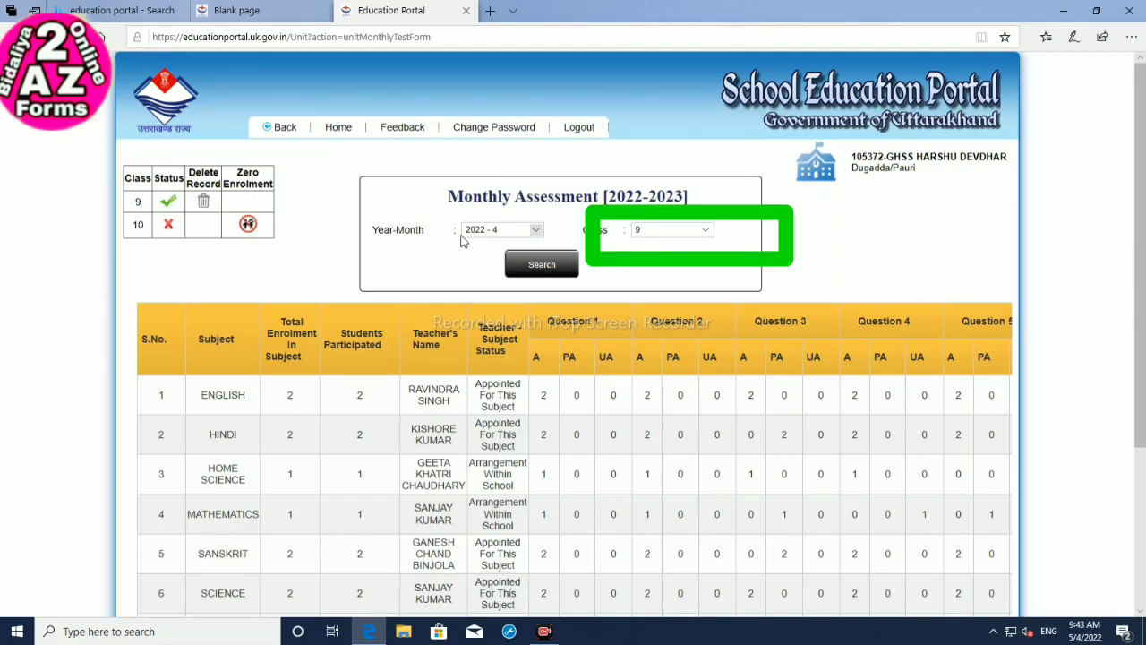
scroll(573, 403, "down", 2)
scroll(573, 404, "down", 1)
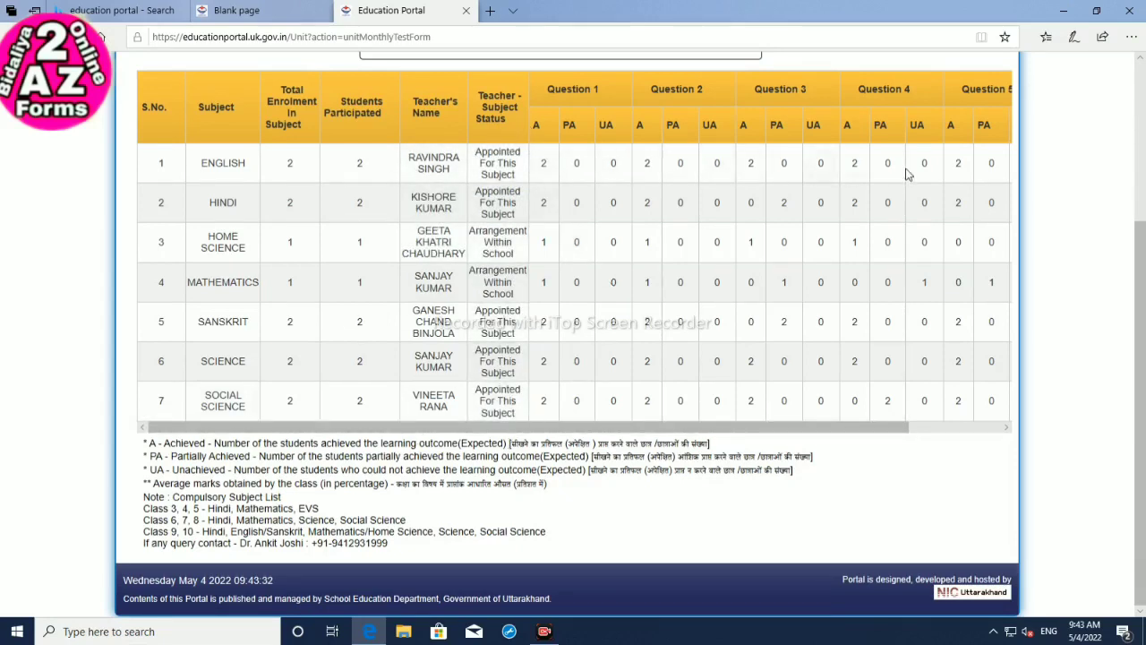
left_click(1007, 428)
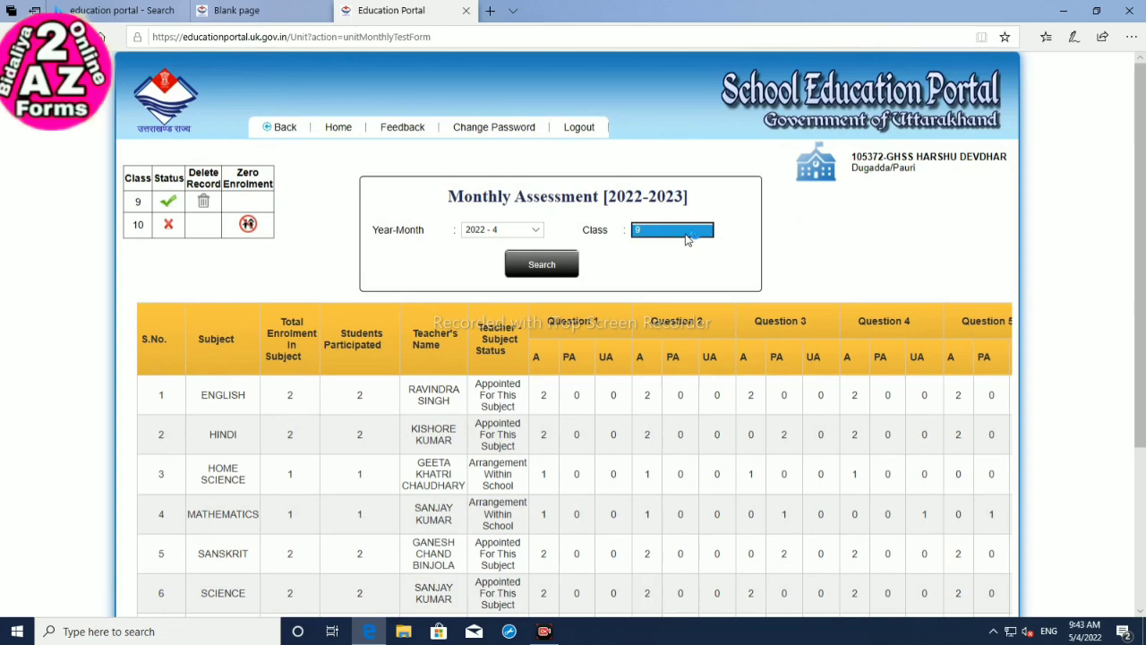
left_click(663, 230)
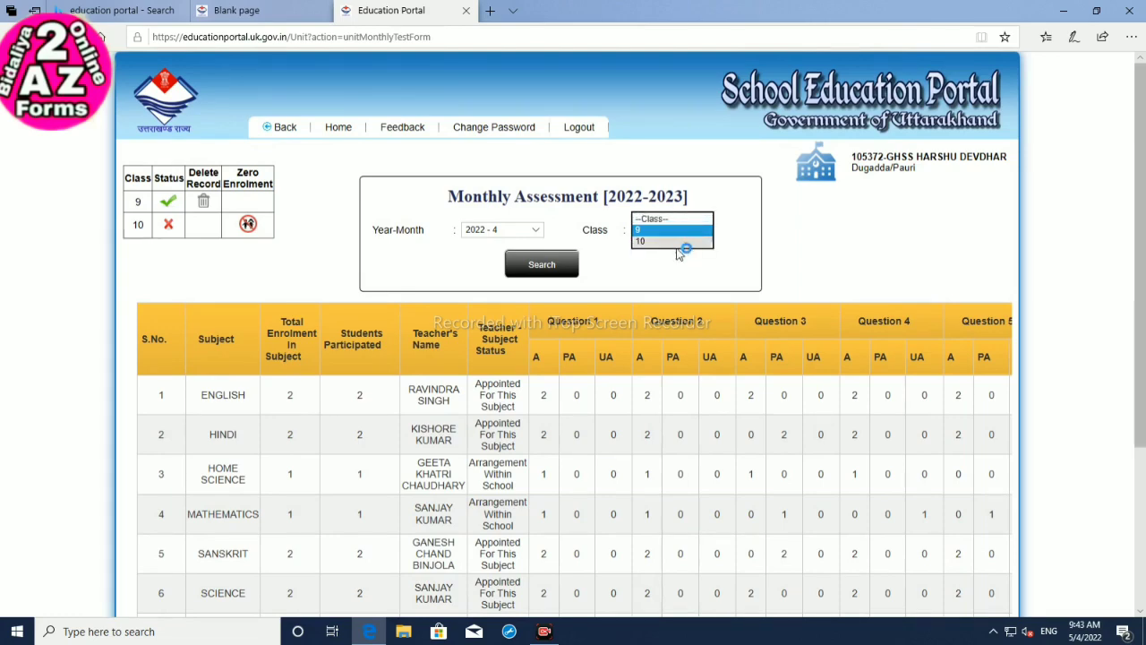
Load the Class 10 April 2022 assessment form.
left_click(645, 238)
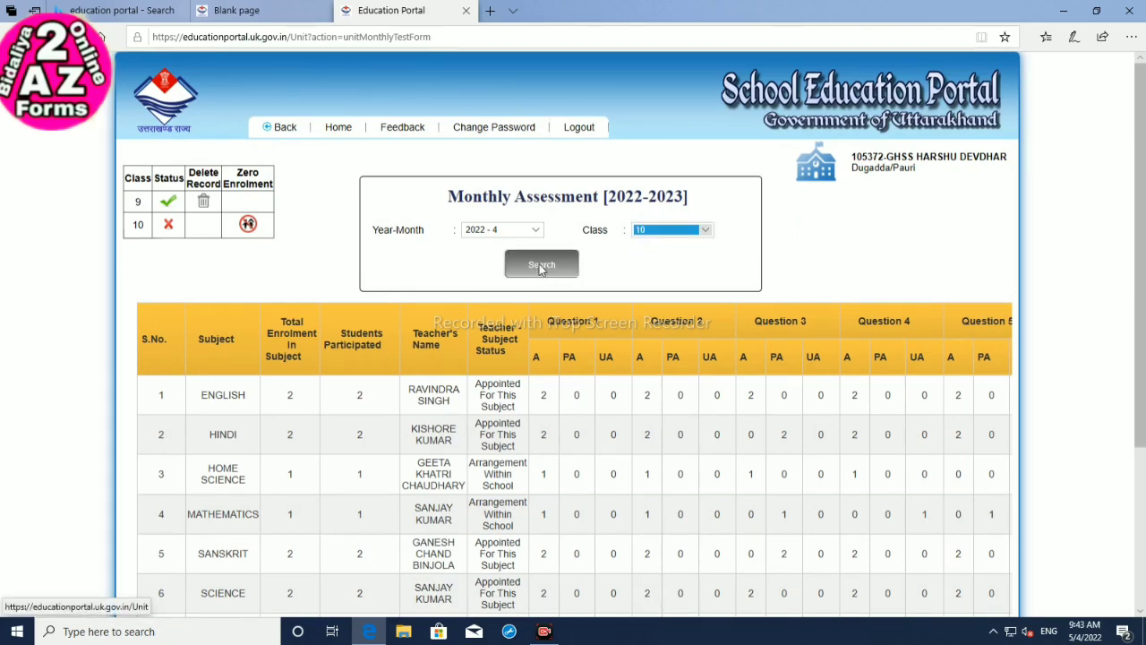
left_click(543, 267)
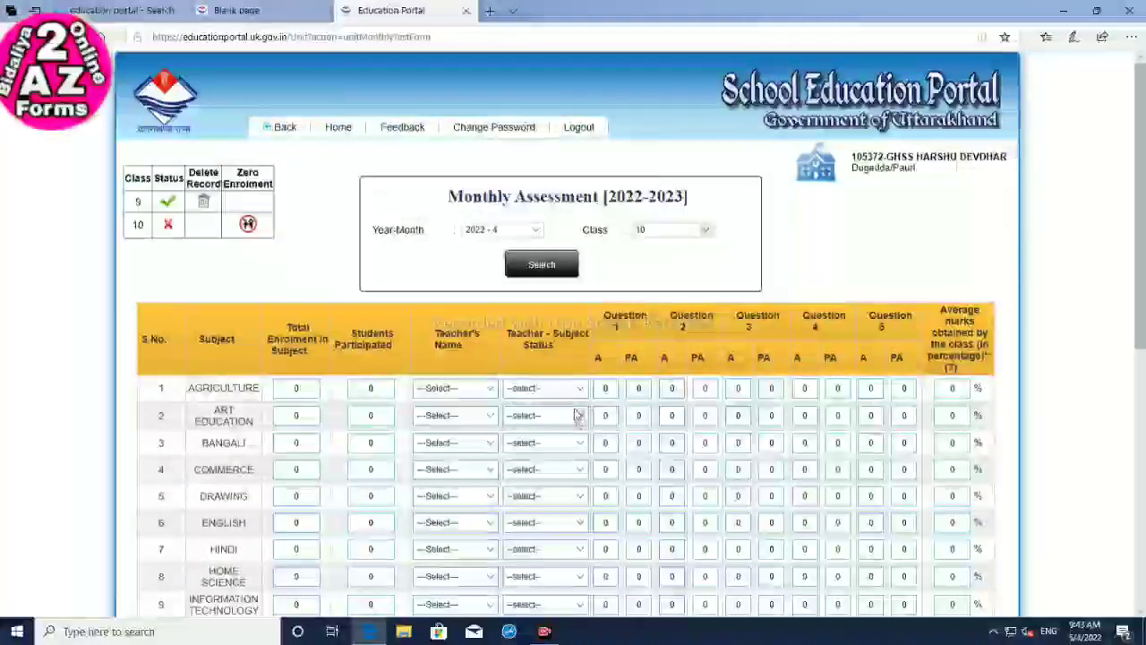
scroll(581, 408, "down", 6)
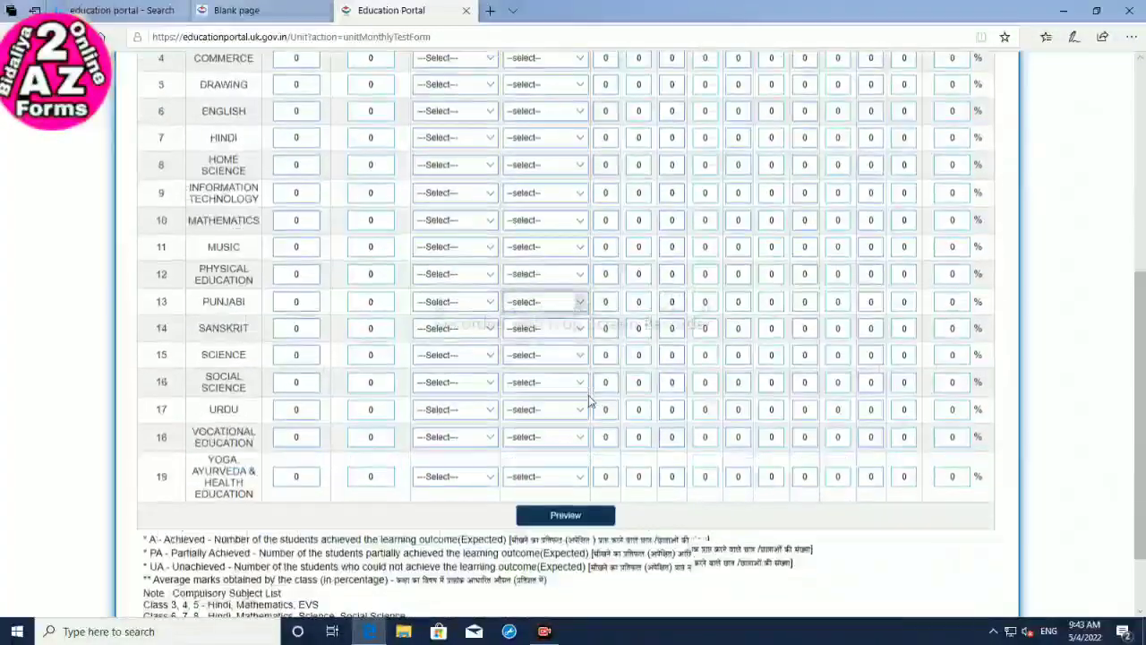
scroll(592, 396, "up", 5)
scroll(596, 391, "down", 1)
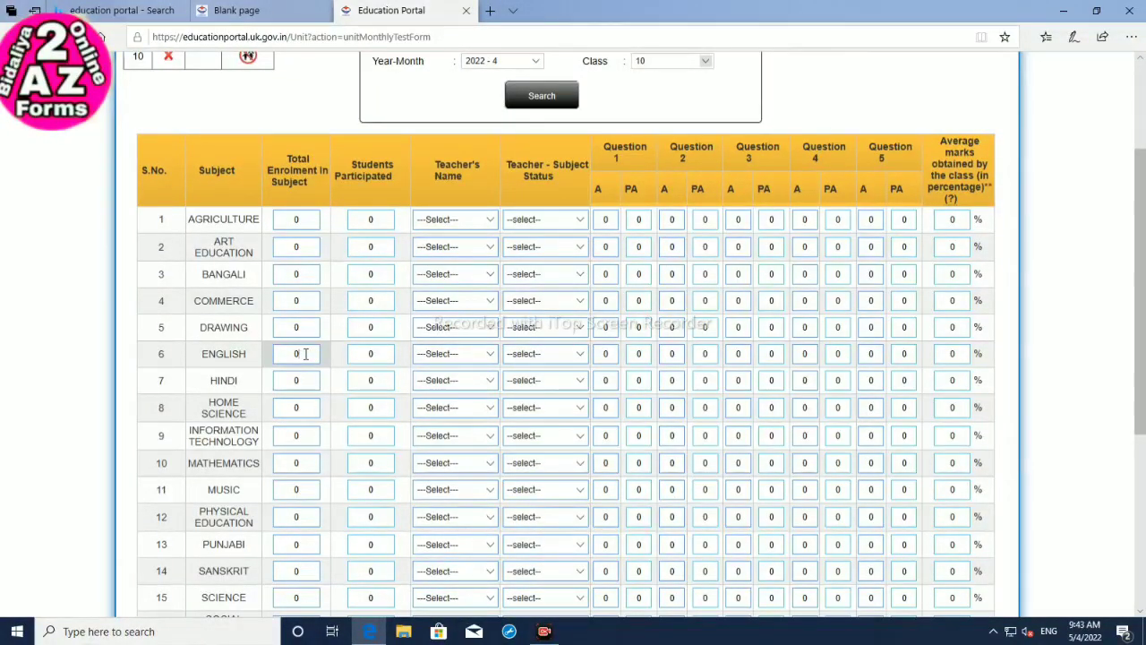
Fill English students participated and assign the English teacher as Appointed For This Subject.
left_click(369, 357)
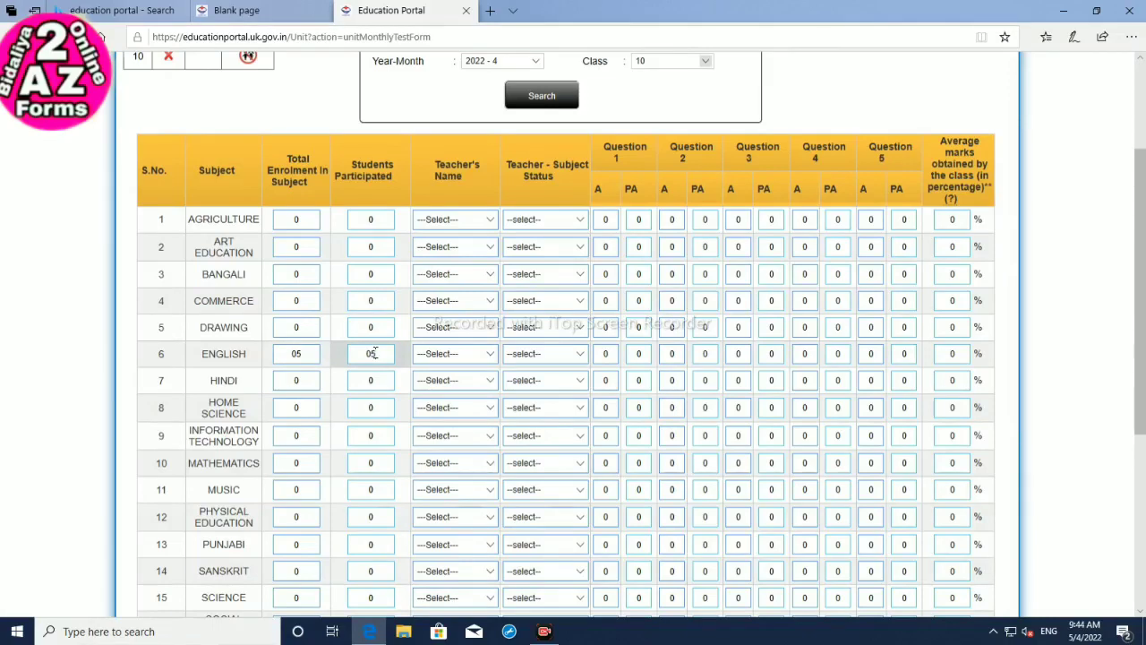
left_click(441, 355)
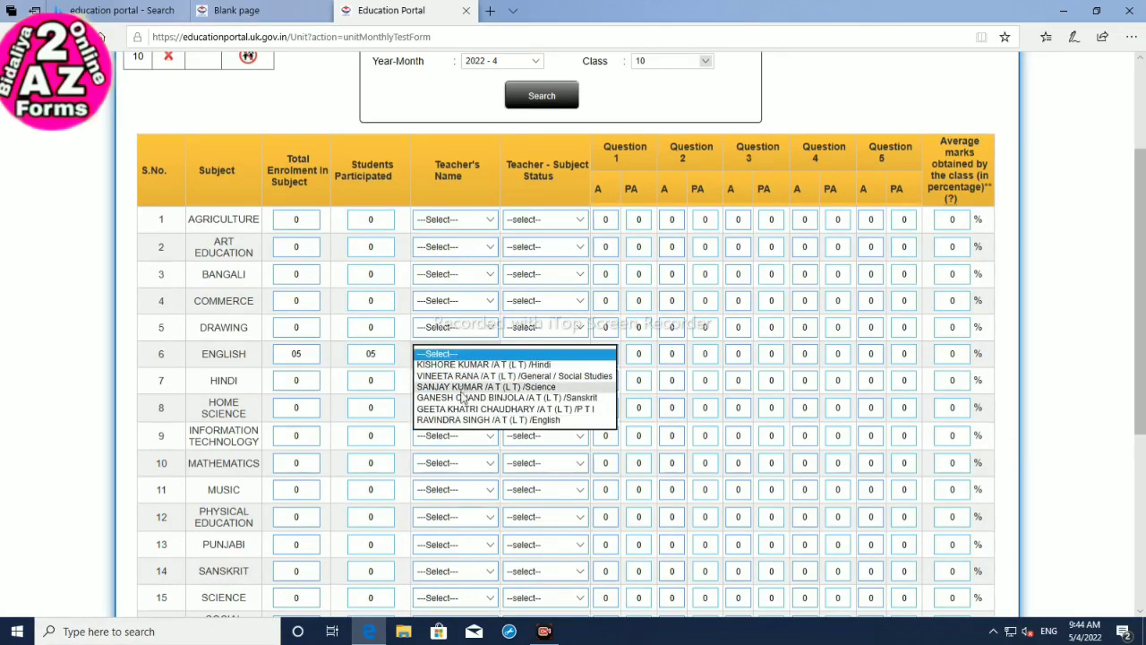
left_click(465, 420)
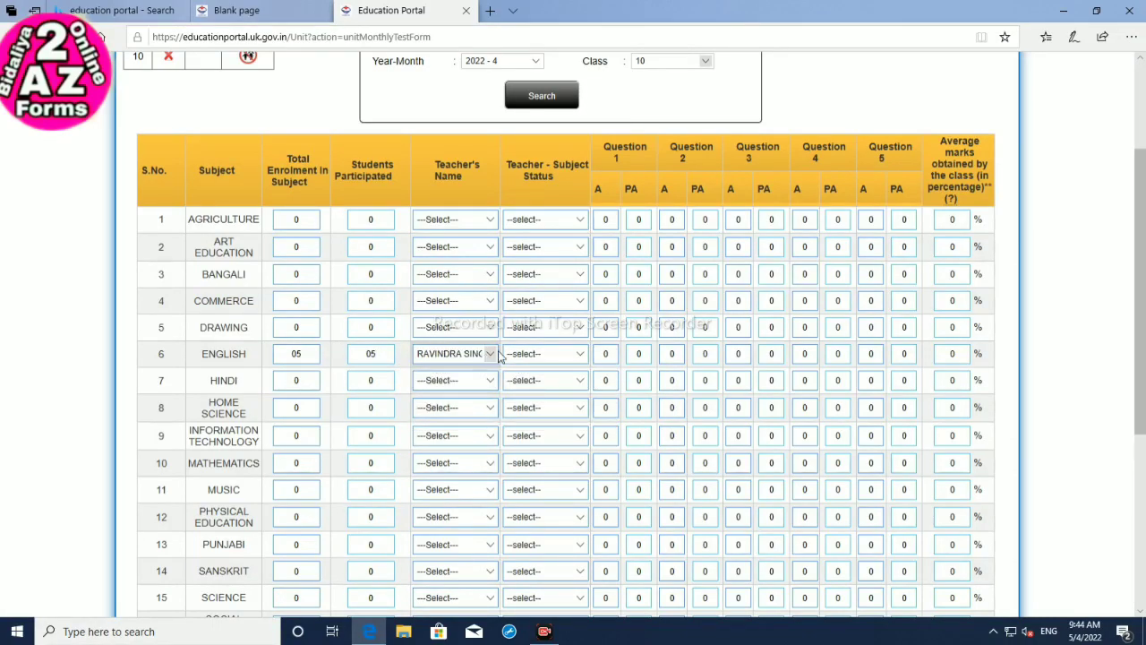
left_click(537, 354)
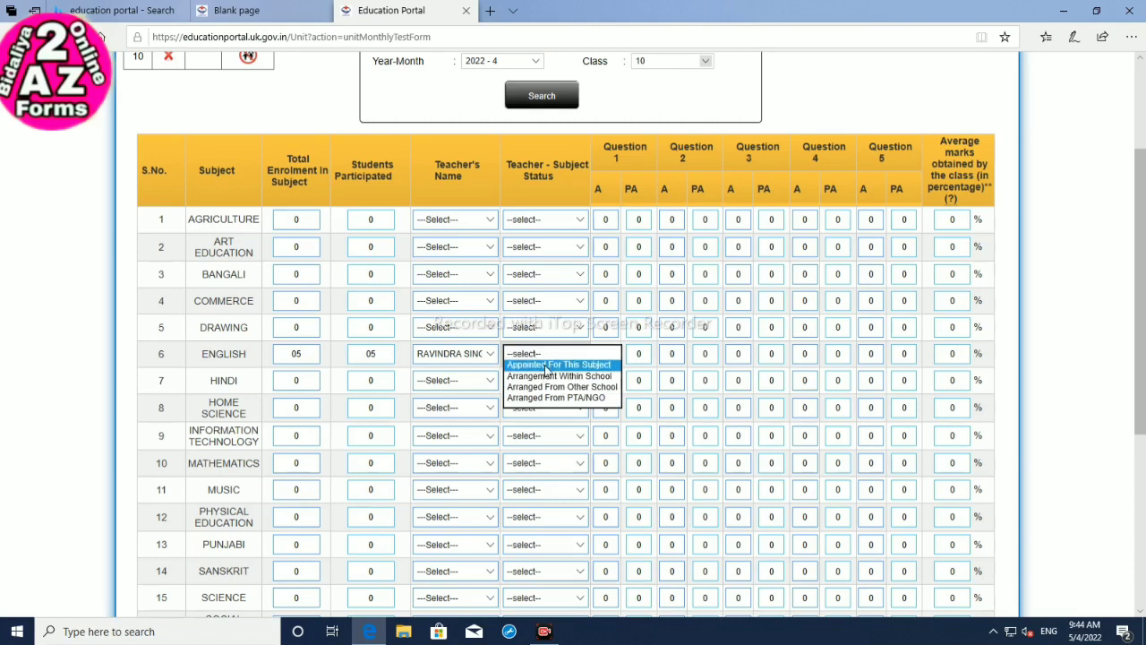
left_click(546, 366)
Enter English Question 1–5 achieved counts (5 for Questions 1 and 4), partial count and average marks.
left_click(608, 354)
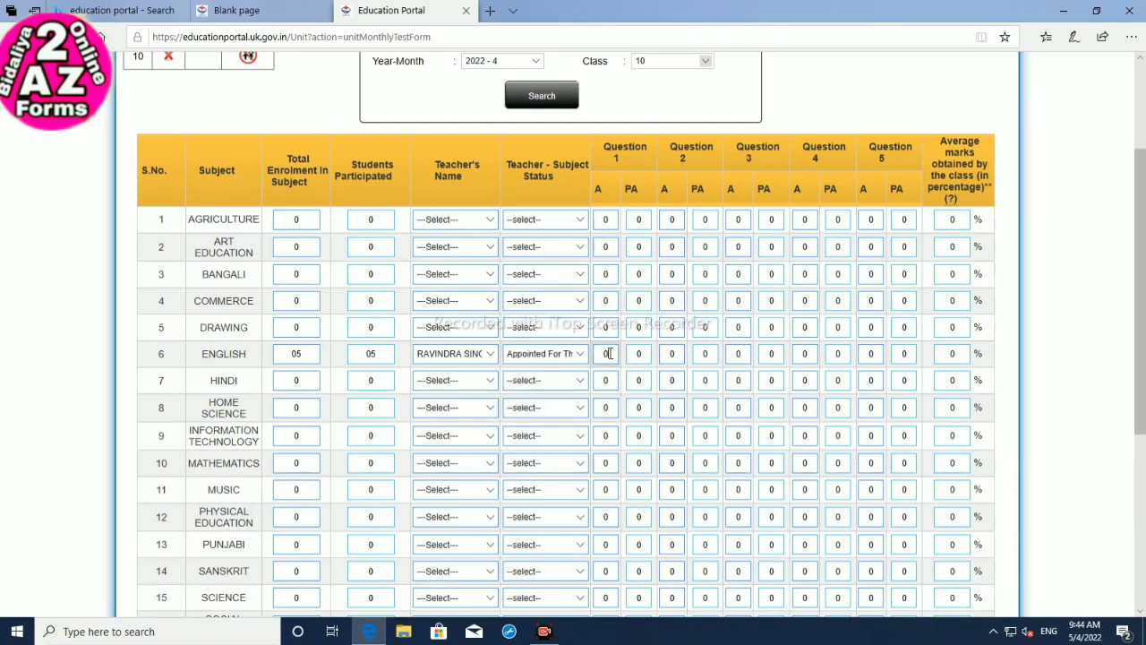
type("5")
left_click(676, 354)
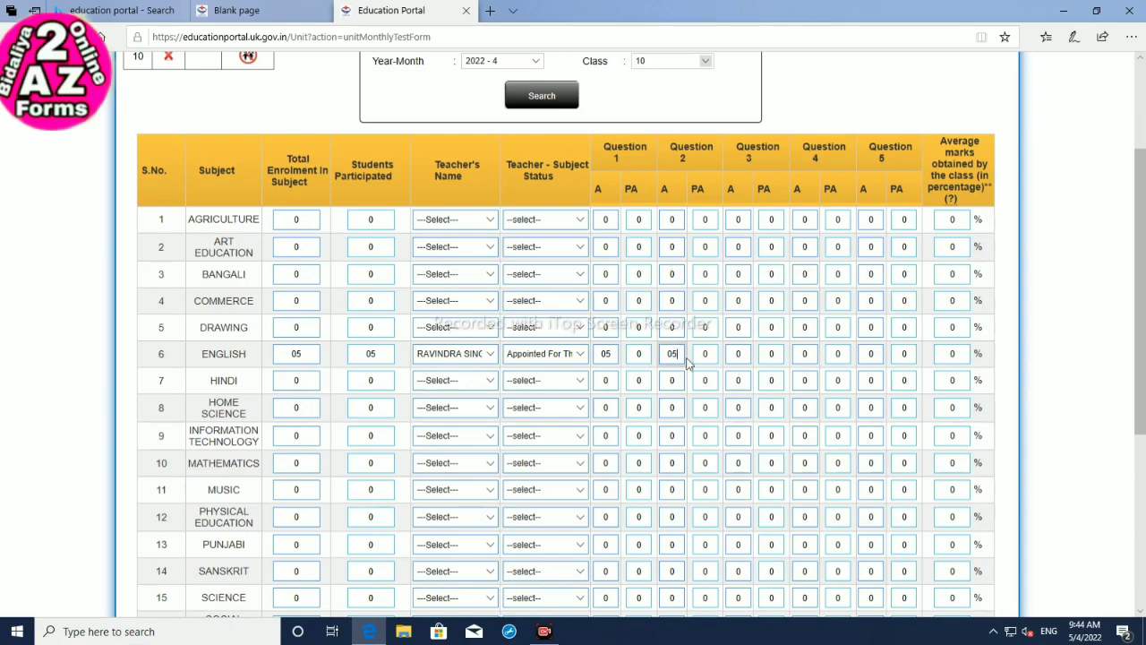
left_click(743, 356)
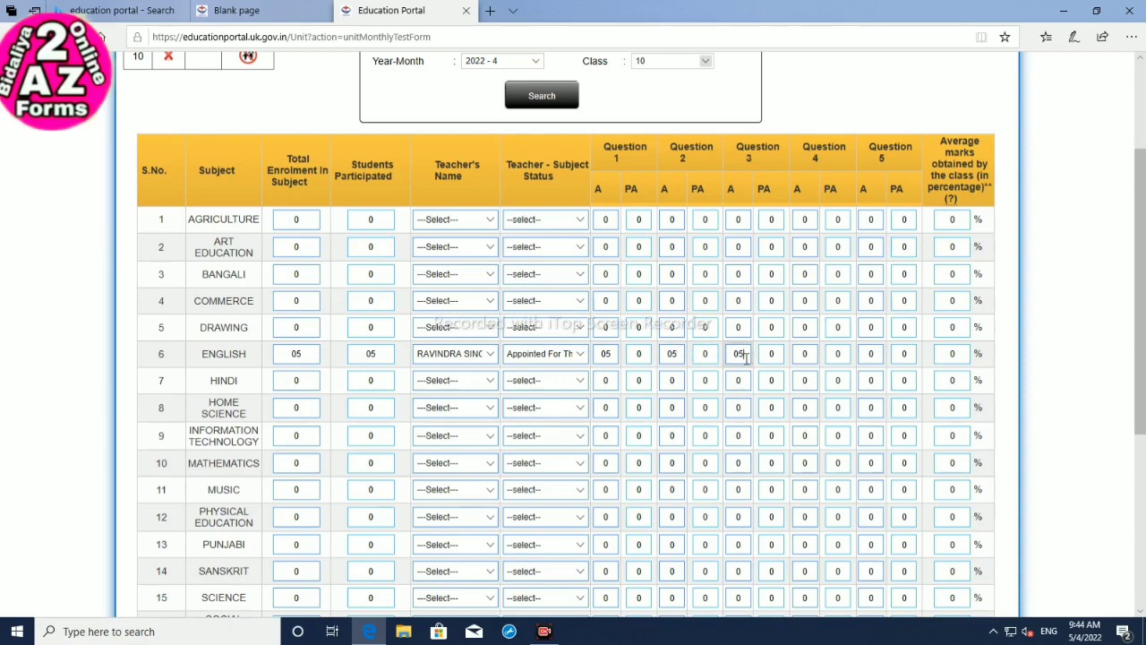
left_click(808, 355)
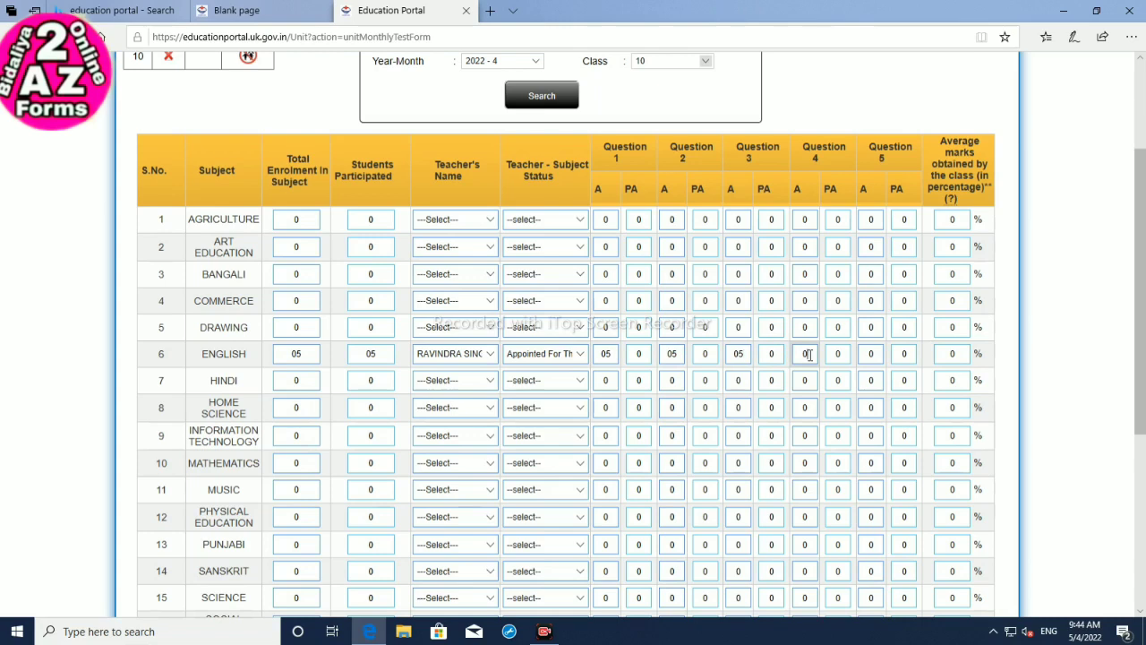
type("5")
left_click(870, 354)
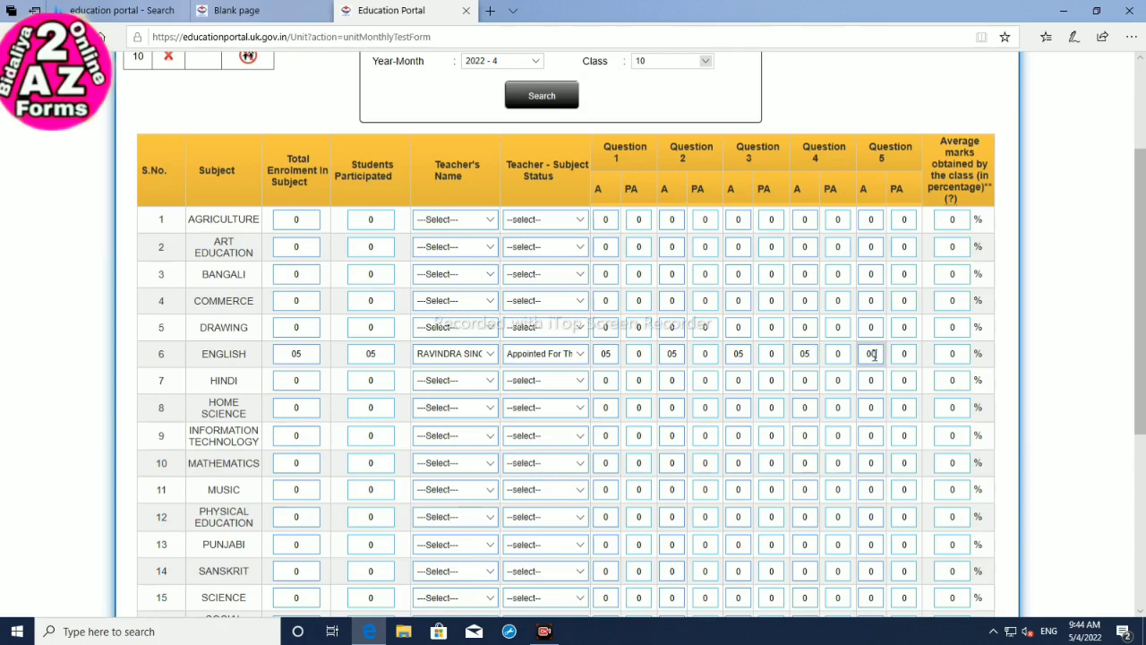
left_click(908, 354)
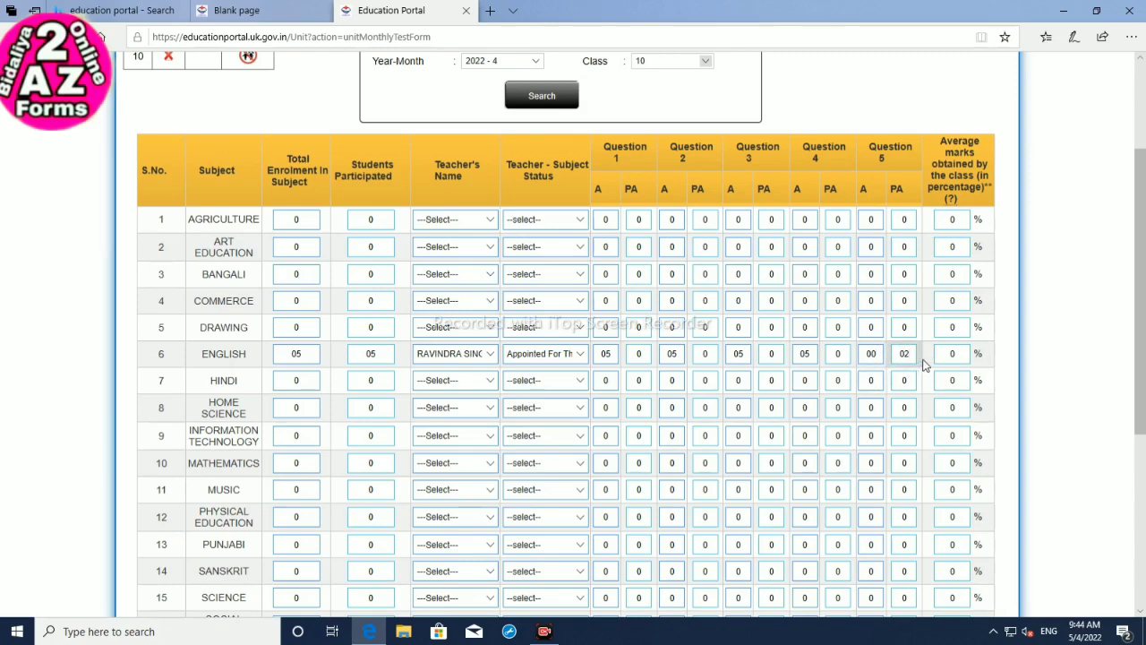
left_click(959, 355)
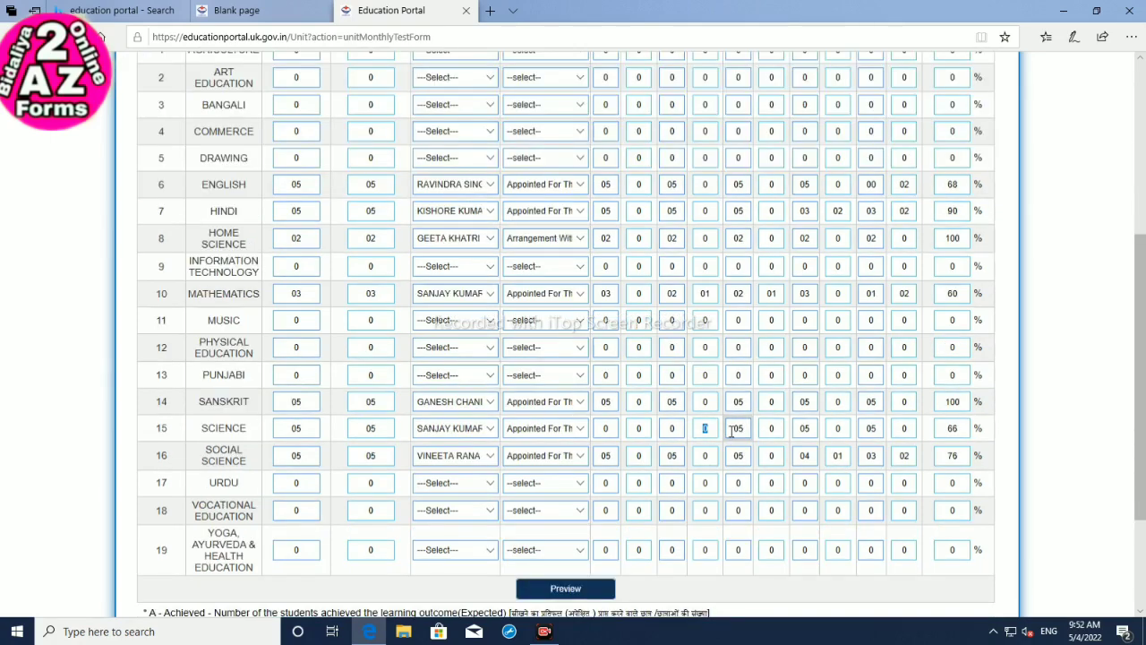
Preview the Class 10 assessment, date it 4/28/2022, and final-submit it.
left_click(565, 588)
scroll(555, 448, "up", 5)
scroll(905, 394, "up", 5)
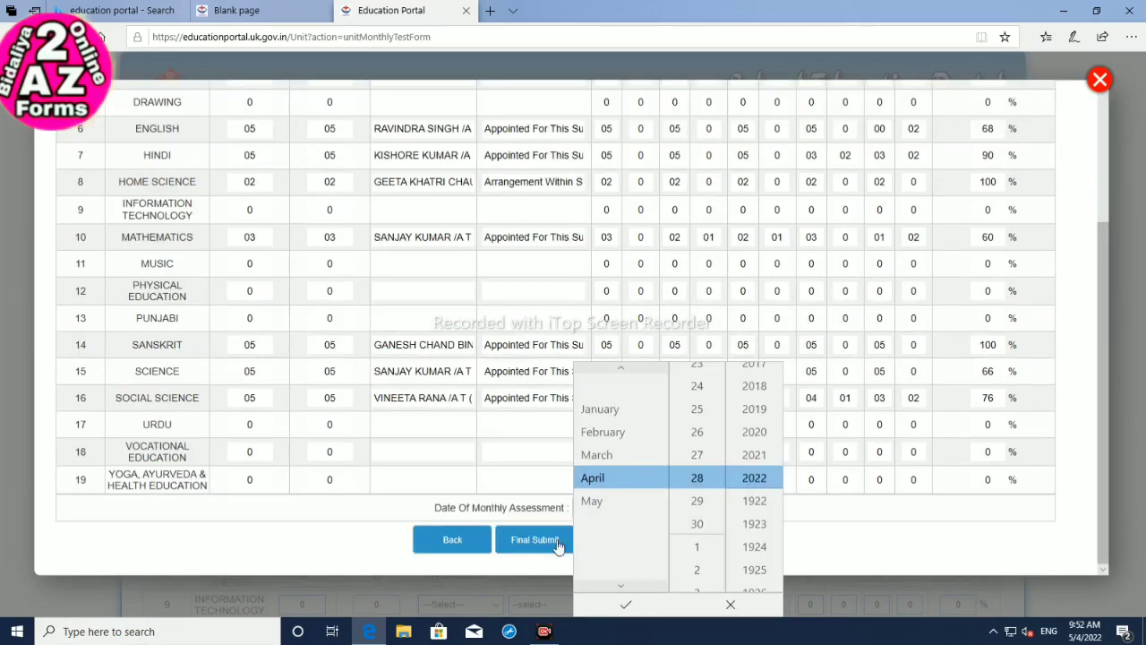
left_click(626, 606)
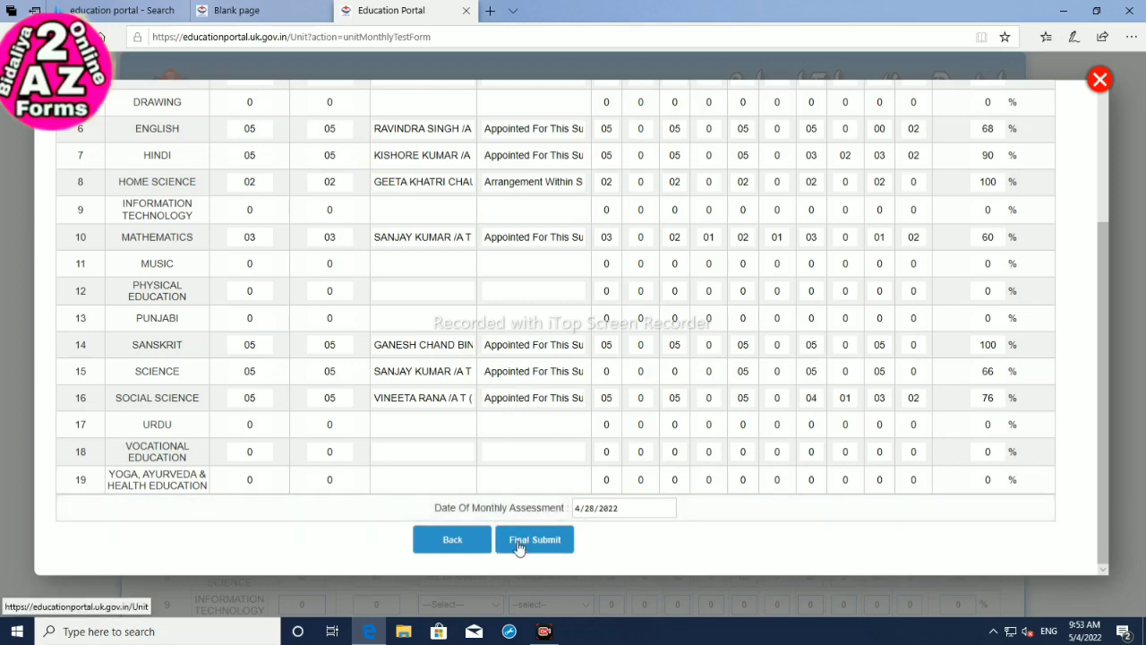
left_click(529, 546)
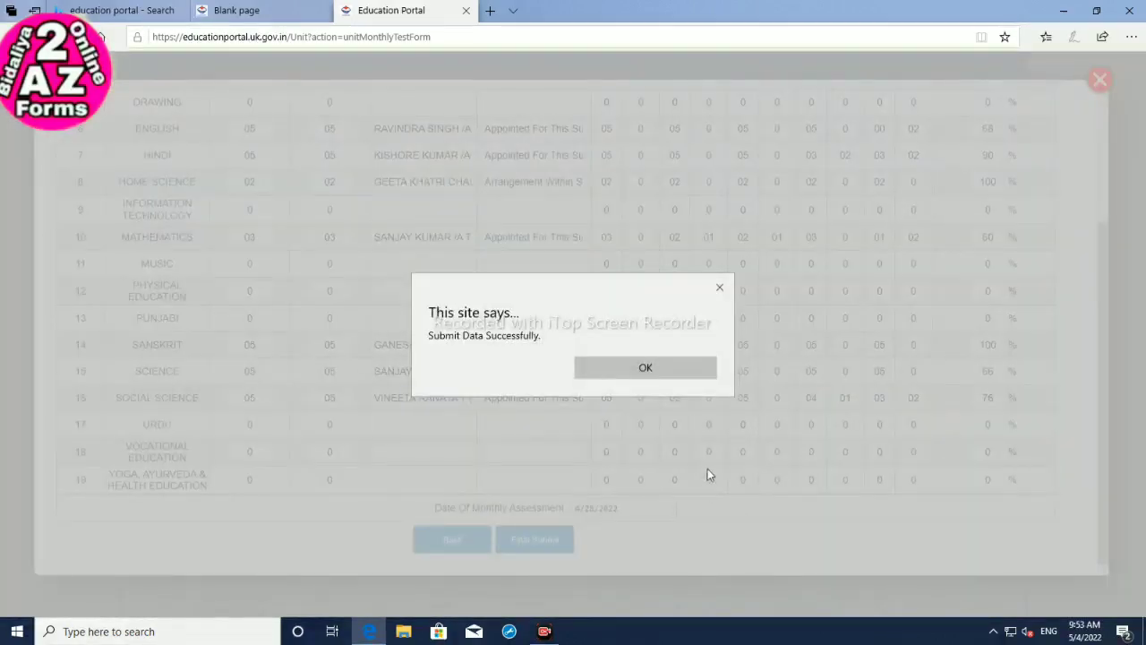
left_click(644, 369)
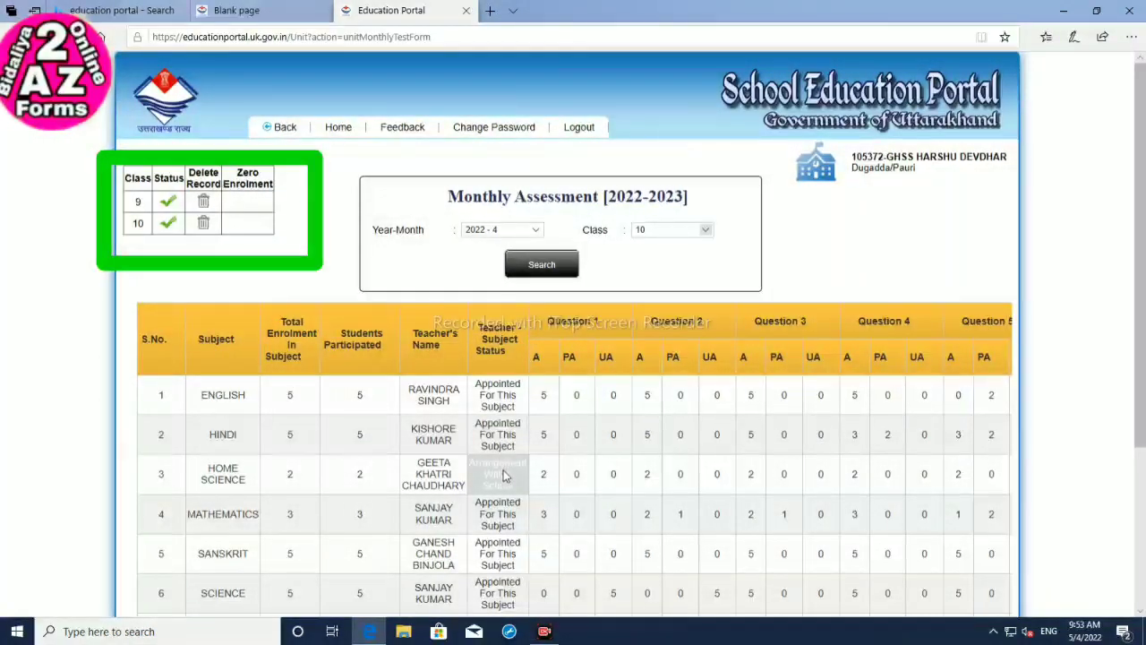
scroll(520, 520, "down", 2)
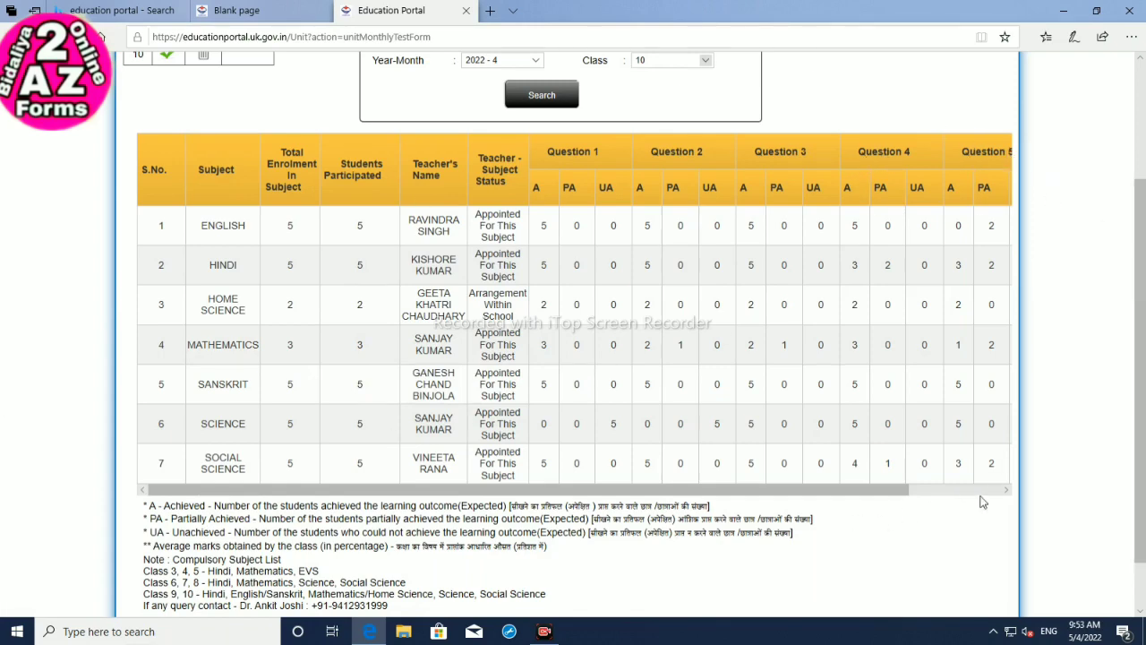
left_click(1006, 490)
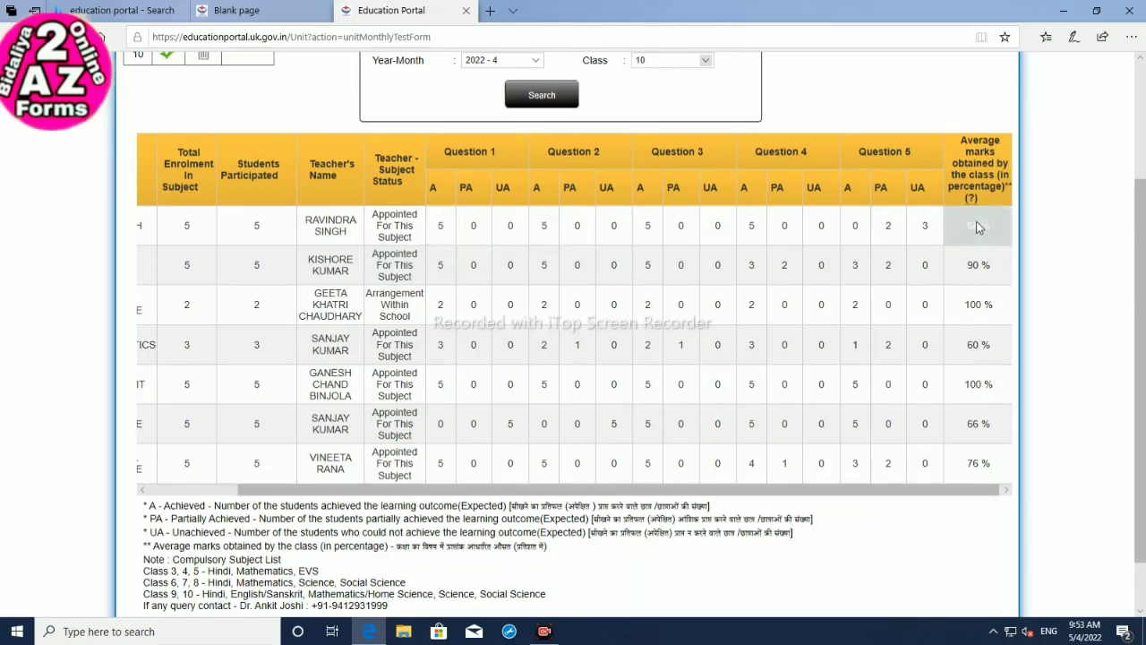
scroll(881, 309, "up", 2)
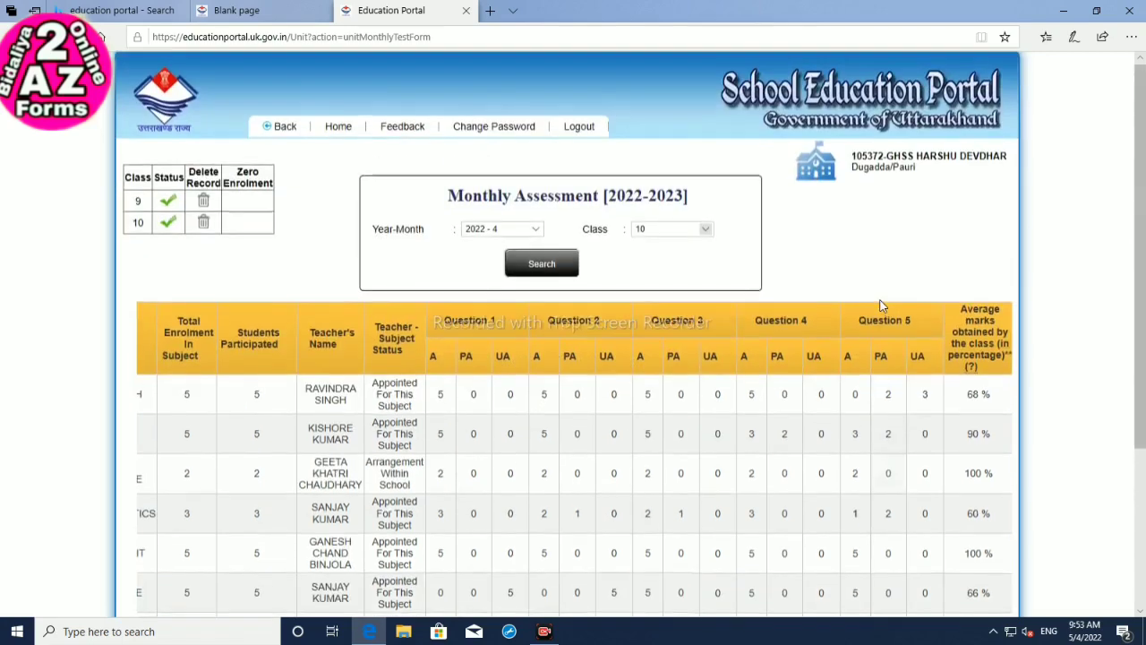
scroll(881, 305, "down", 3)
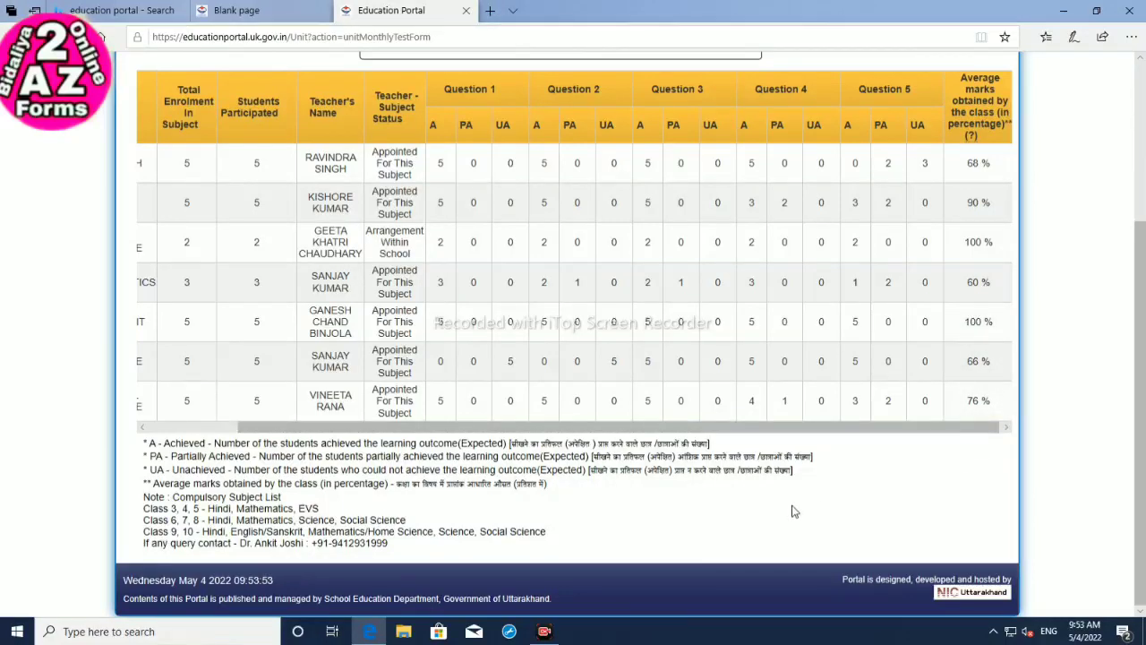
scroll(775, 472, "up", 3)
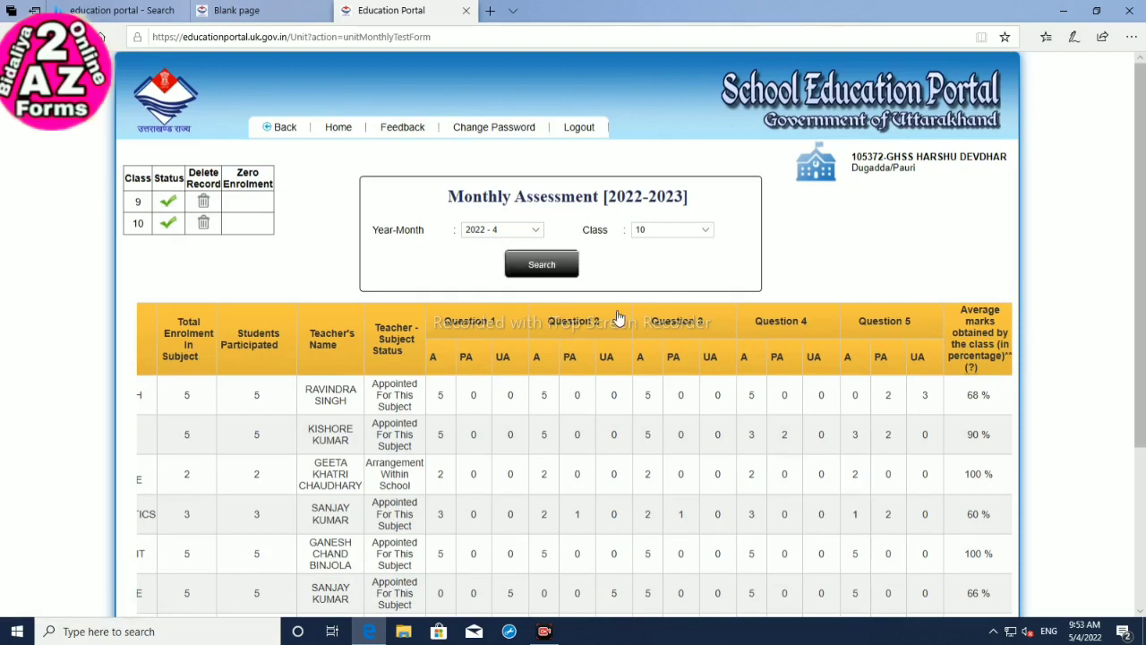
Return to the portal main page and go to Monthly Assessment > Assessment Report.
left_click(289, 135)
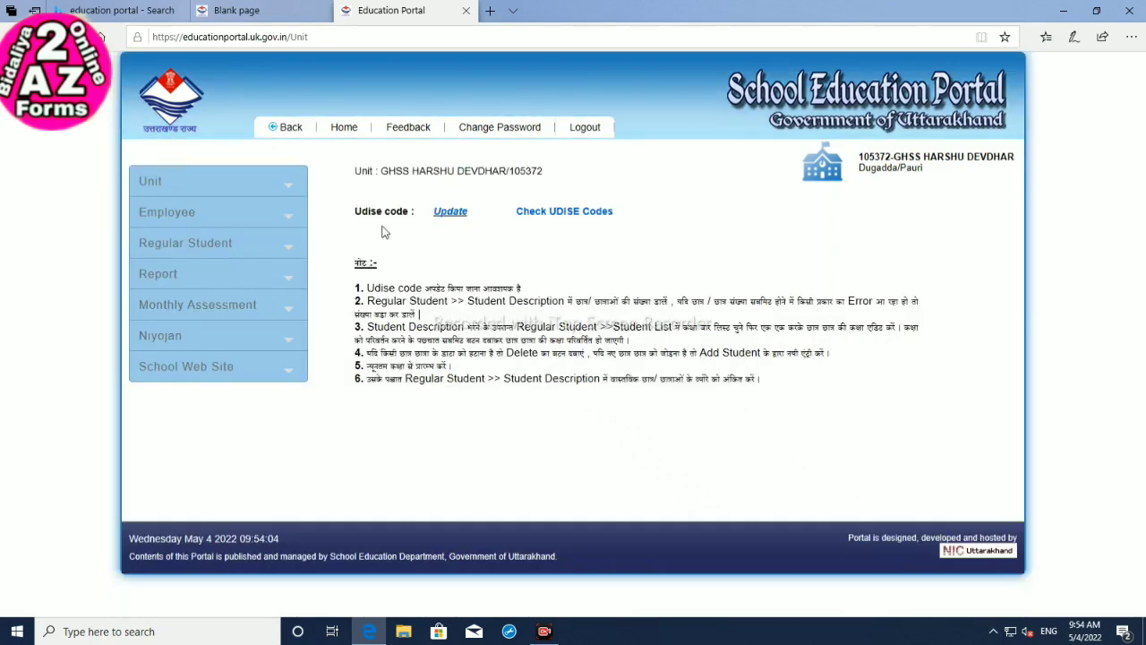
left_click(167, 309)
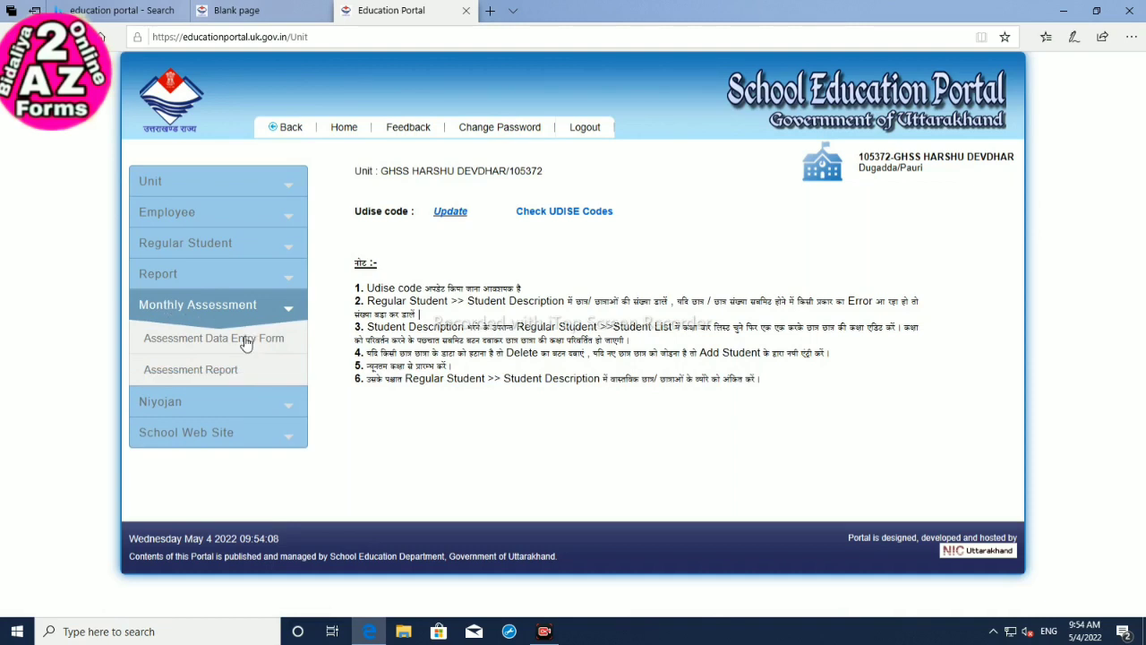
left_click(191, 383)
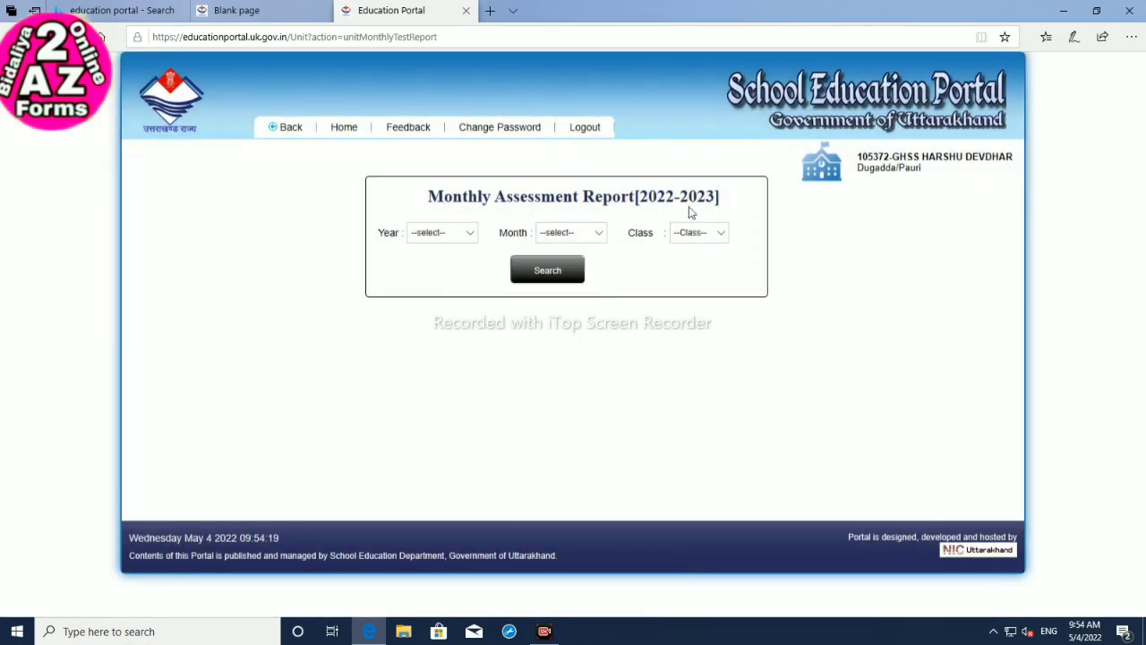
Show the Class 9 report for Year 2022, Month 4.
left_click(462, 233)
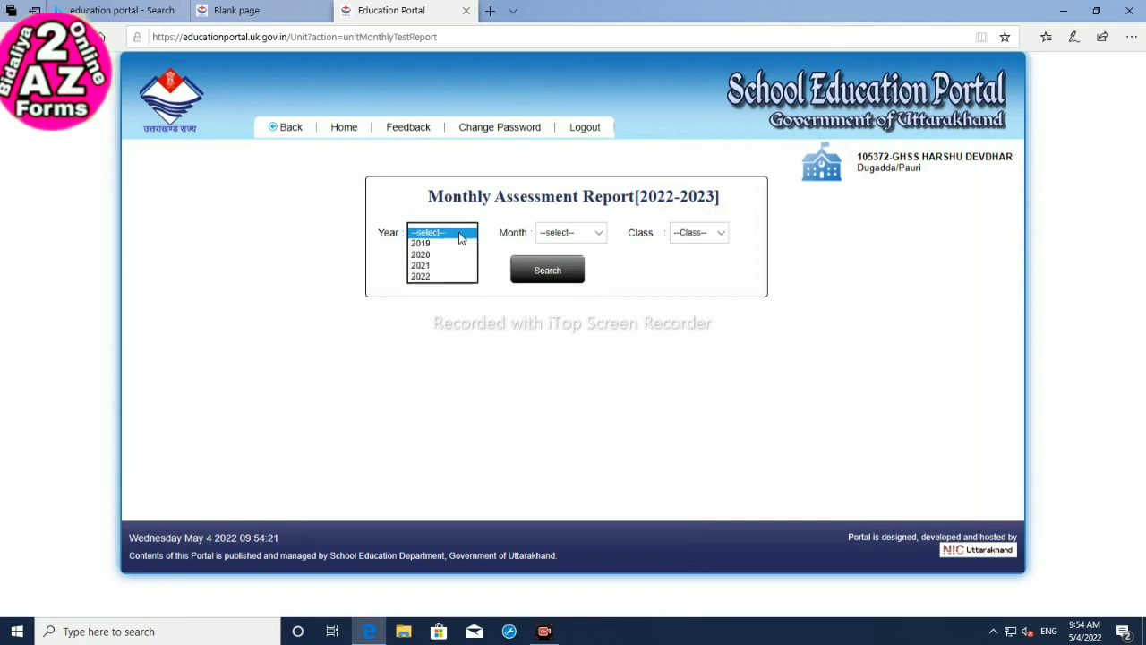
left_click(434, 278)
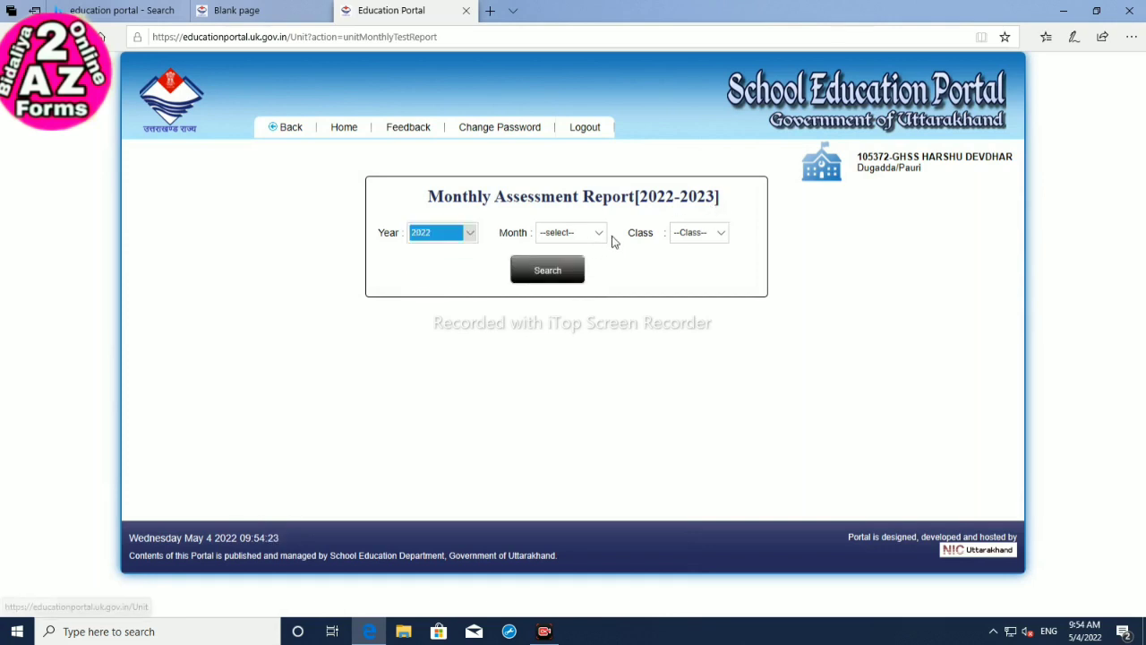
left_click(591, 236)
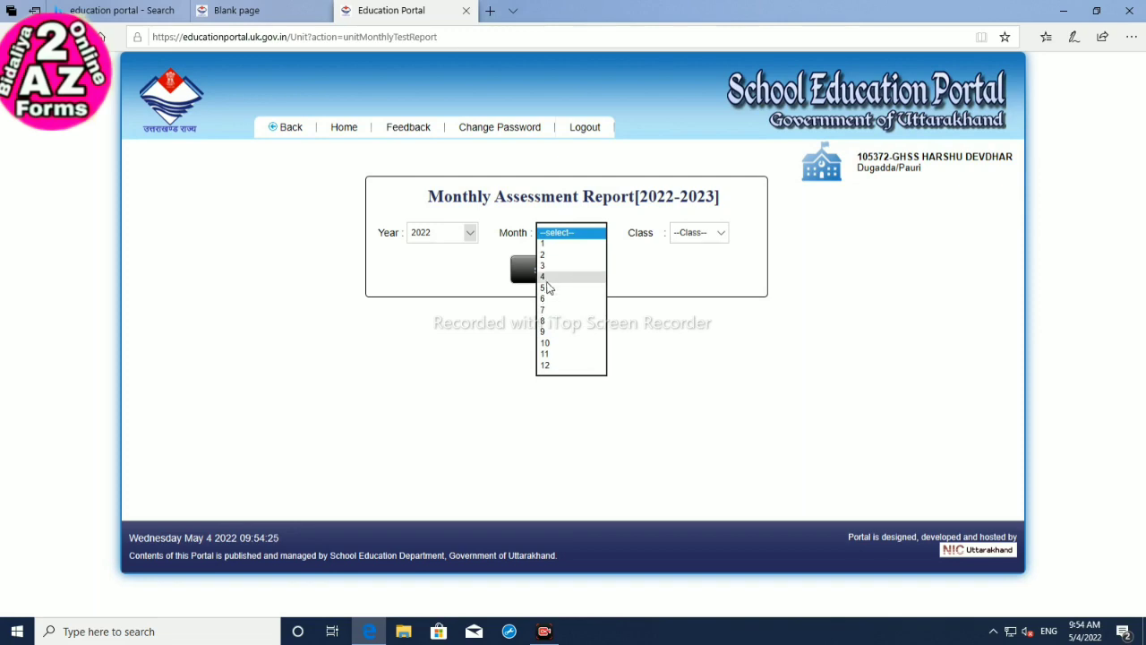
left_click(548, 277)
left_click(688, 233)
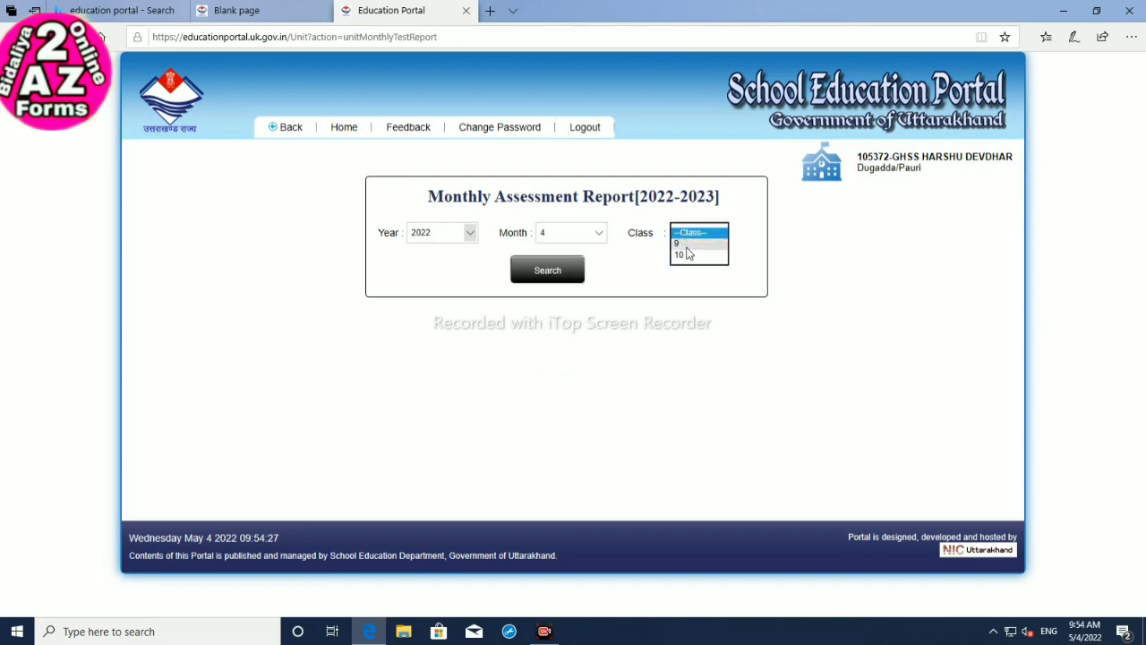
left_click(685, 250)
left_click(560, 273)
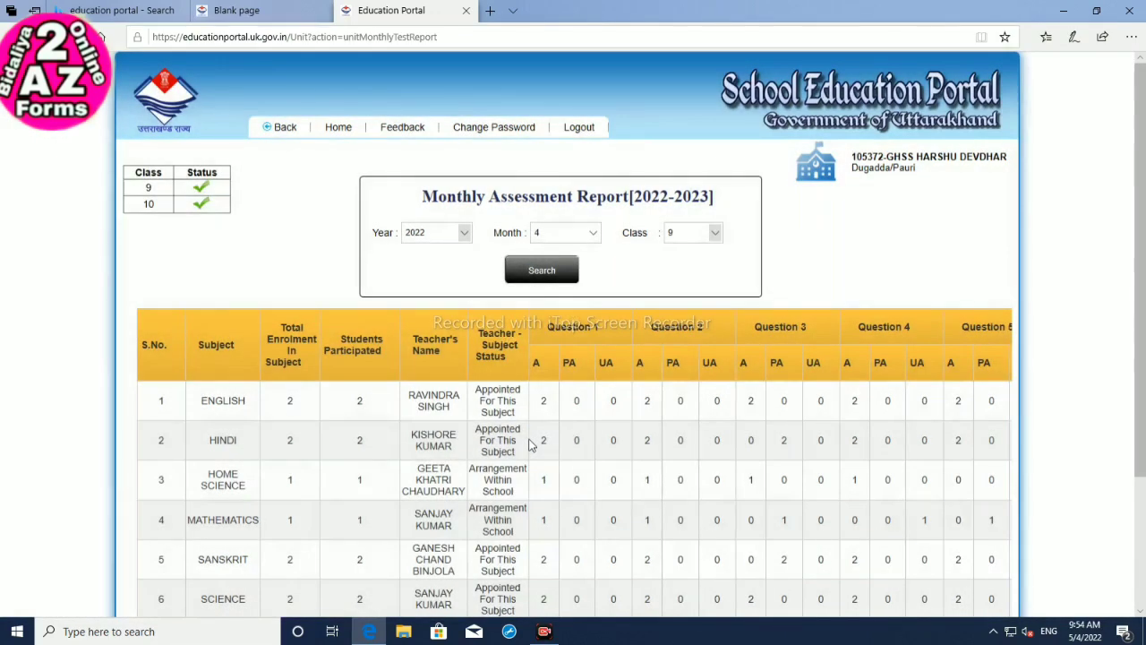
scroll(528, 445, "down", 2)
scroll(529, 445, "up", 2)
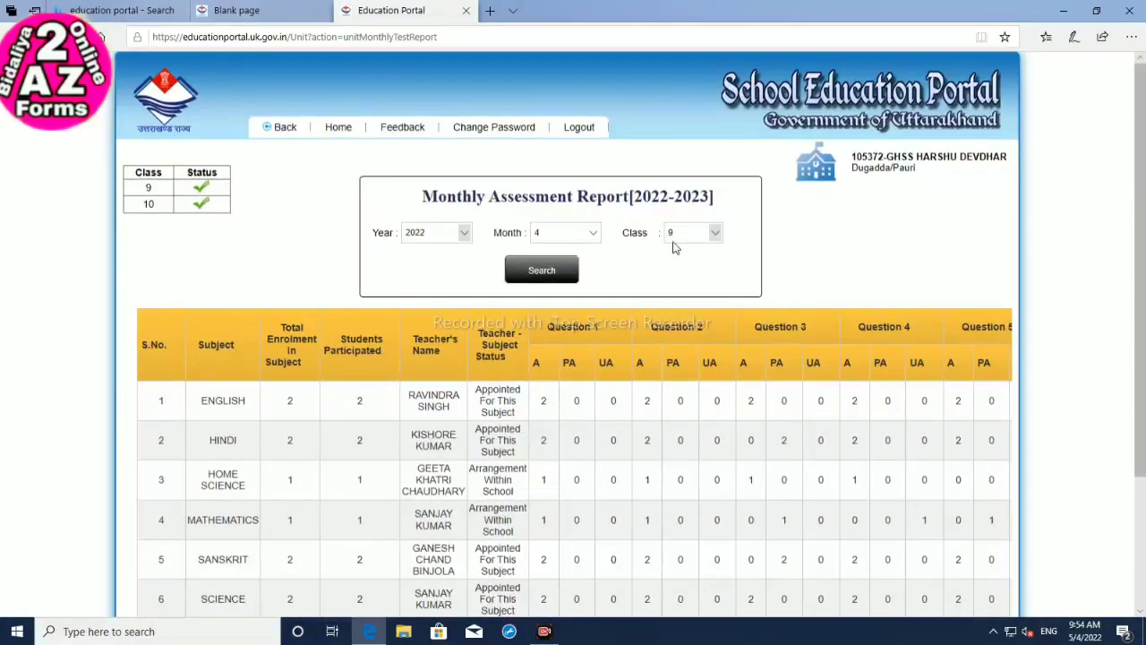
Switch the report to Class 10 and review its April 2022 results.
left_click(685, 235)
left_click(682, 248)
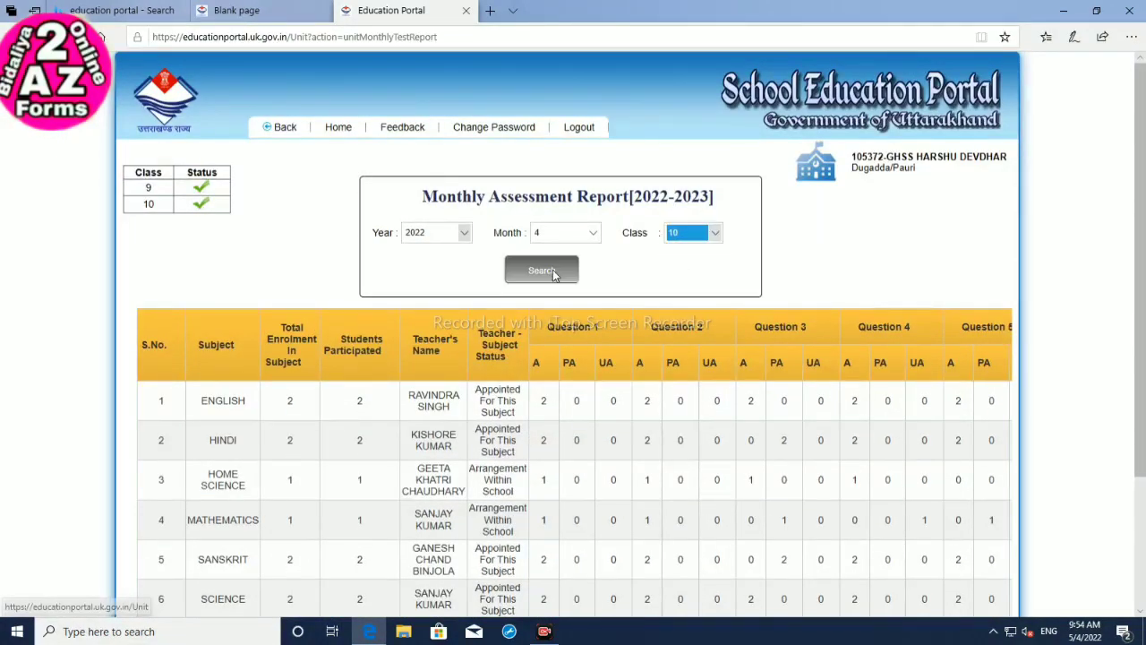
left_click(554, 274)
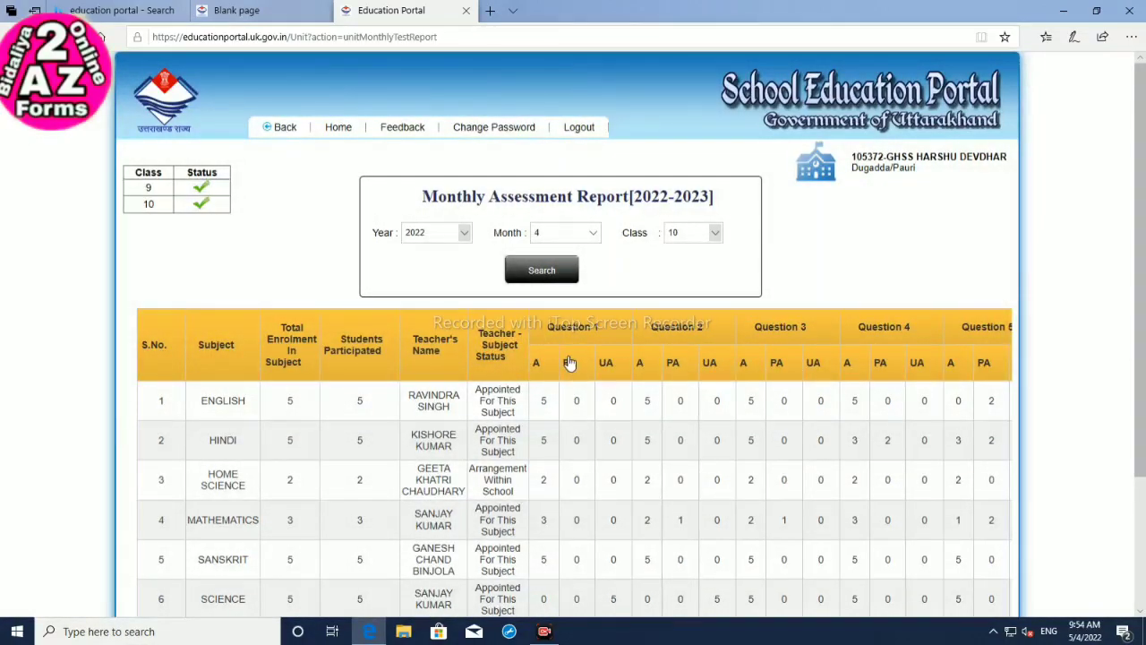
scroll(569, 362, "down", 2)
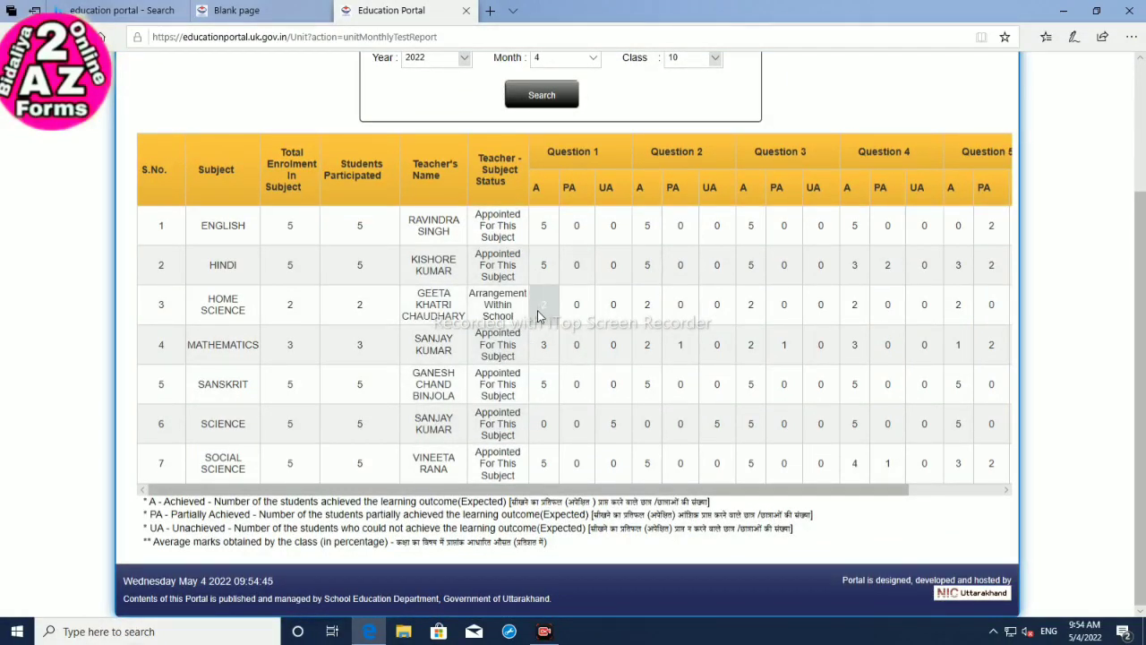
scroll(730, 289, "up", 2)
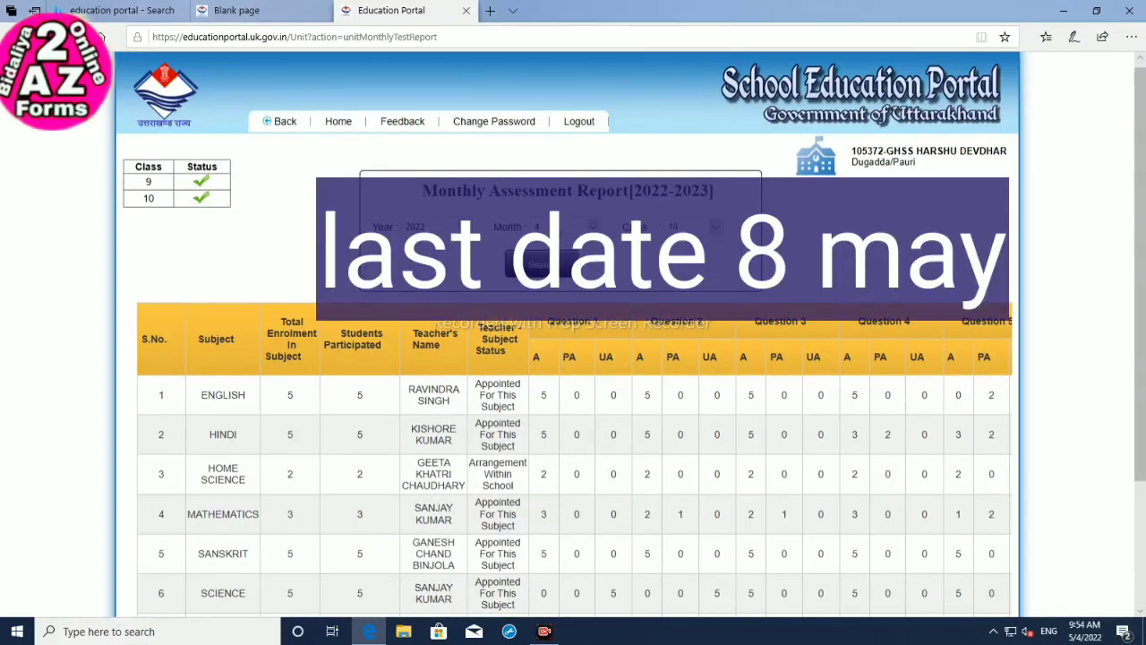
Search Class 10 Month 5 reports for Years 2022, 2021 and 2020.
left_click(565, 227)
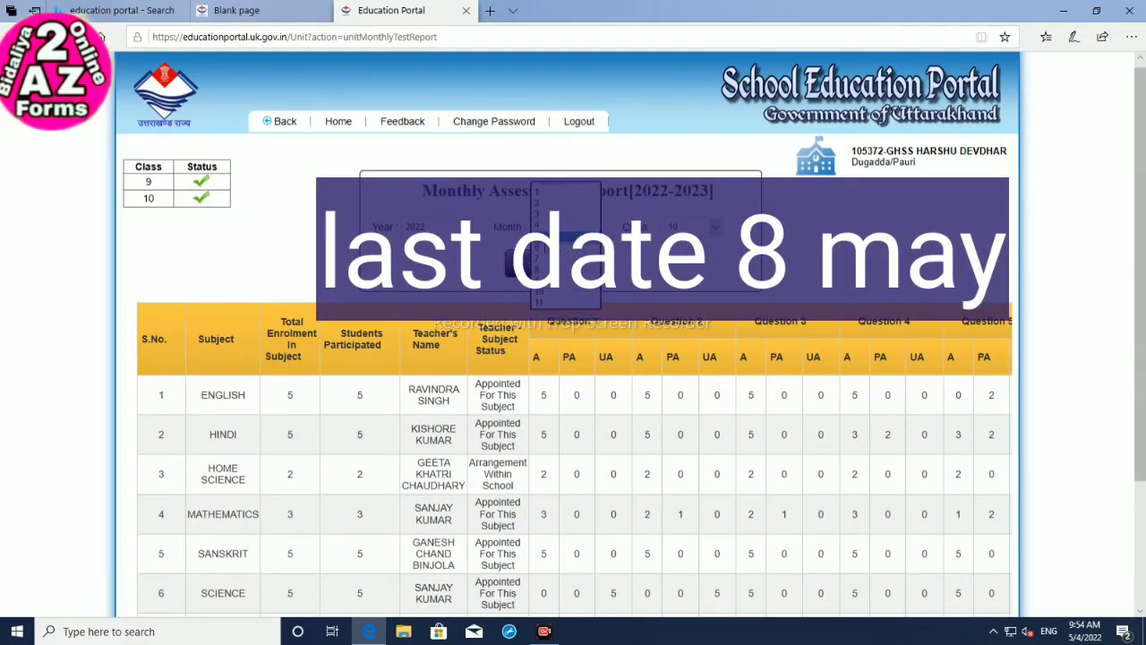
left_click(564, 237)
left_click(536, 266)
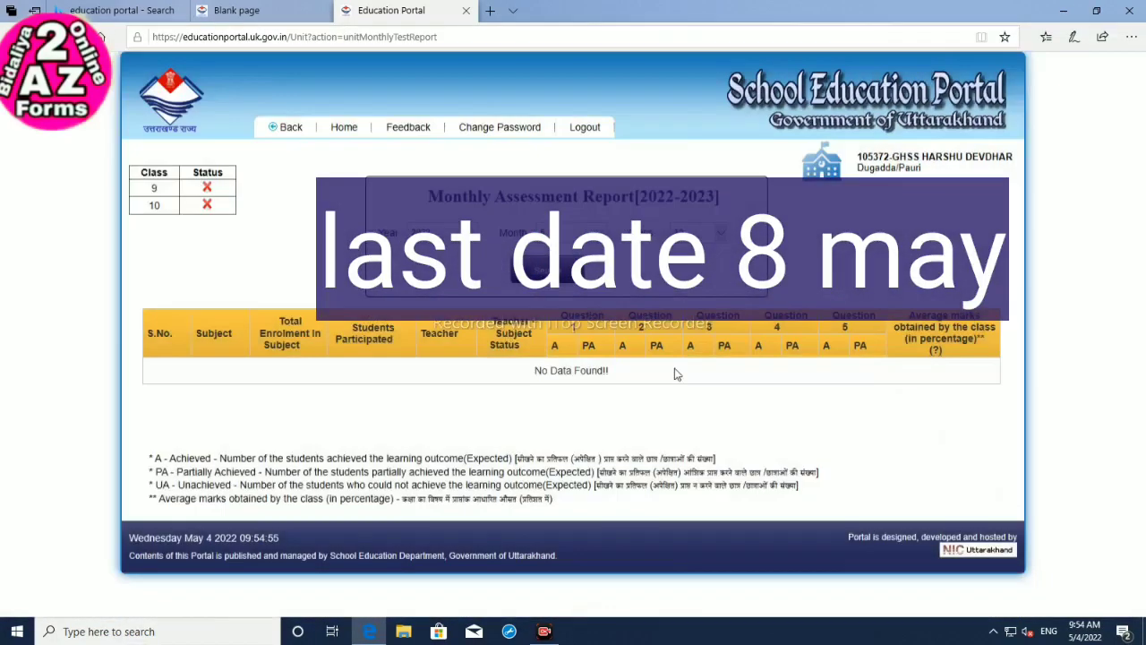
left_click(450, 235)
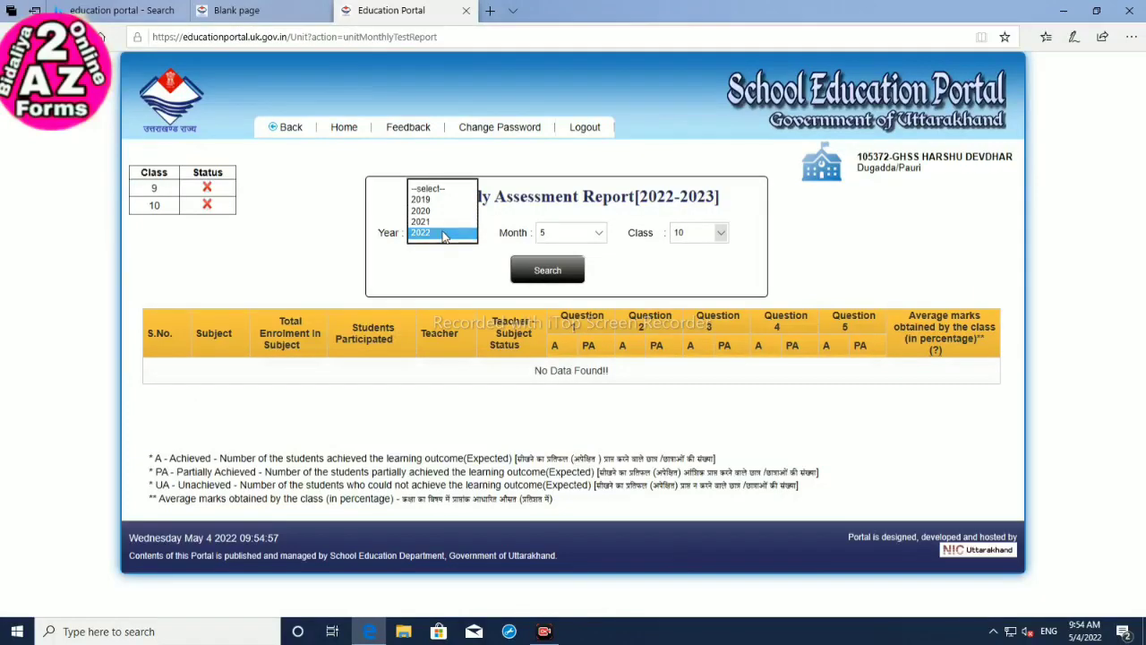
left_click(432, 220)
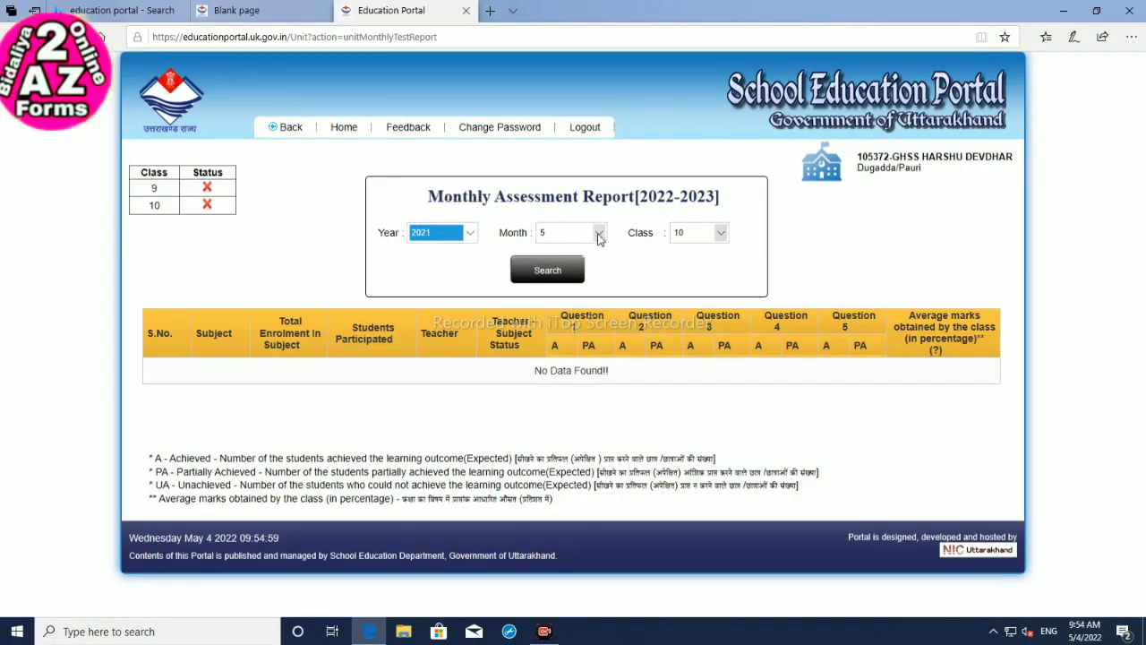
left_click(546, 272)
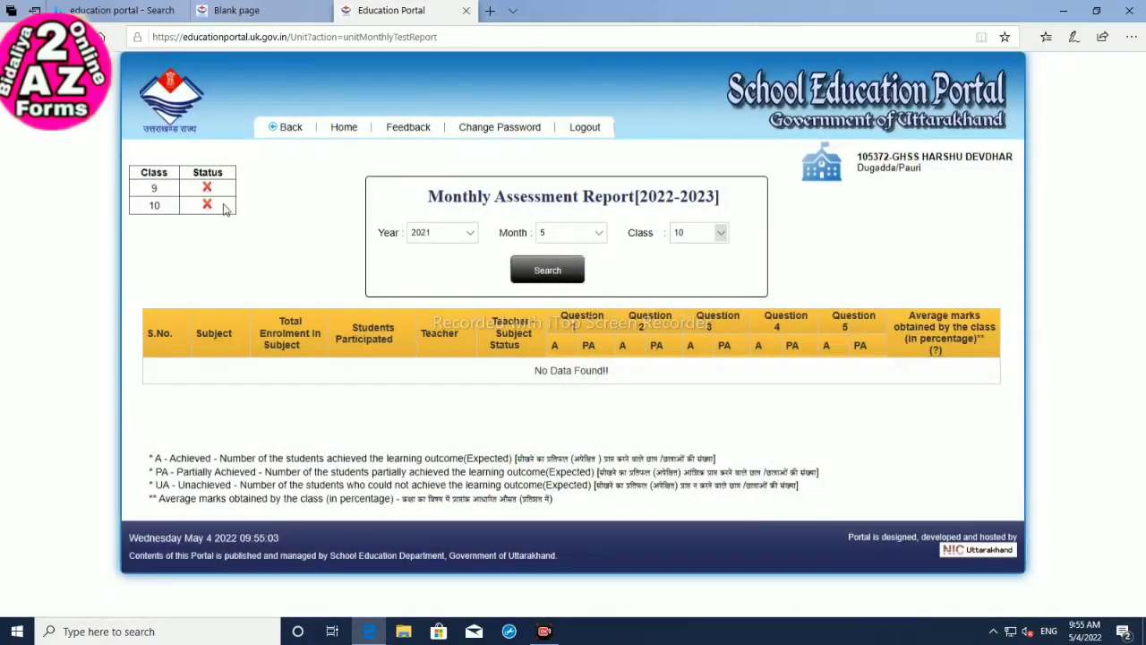
left_click(441, 236)
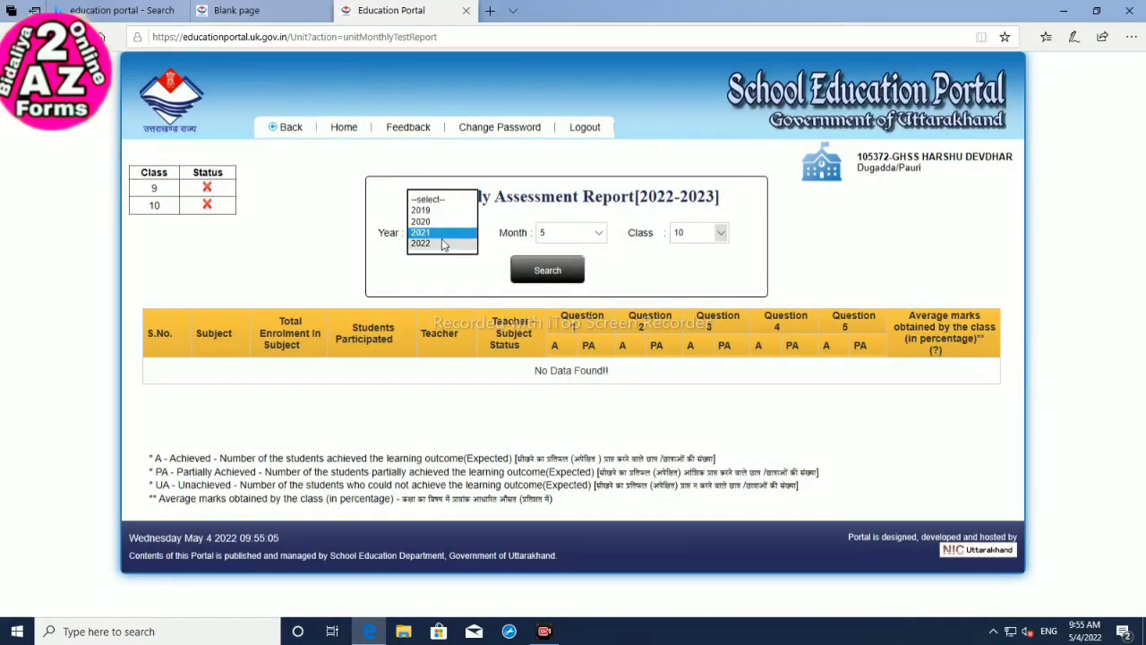
left_click(427, 222)
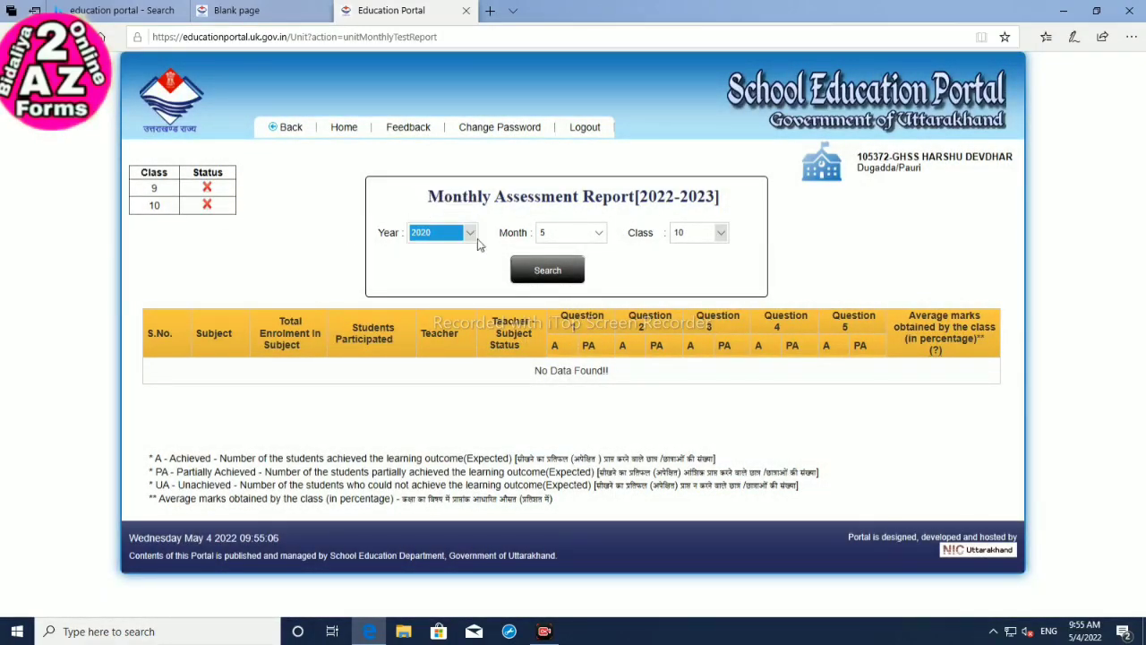
left_click(539, 271)
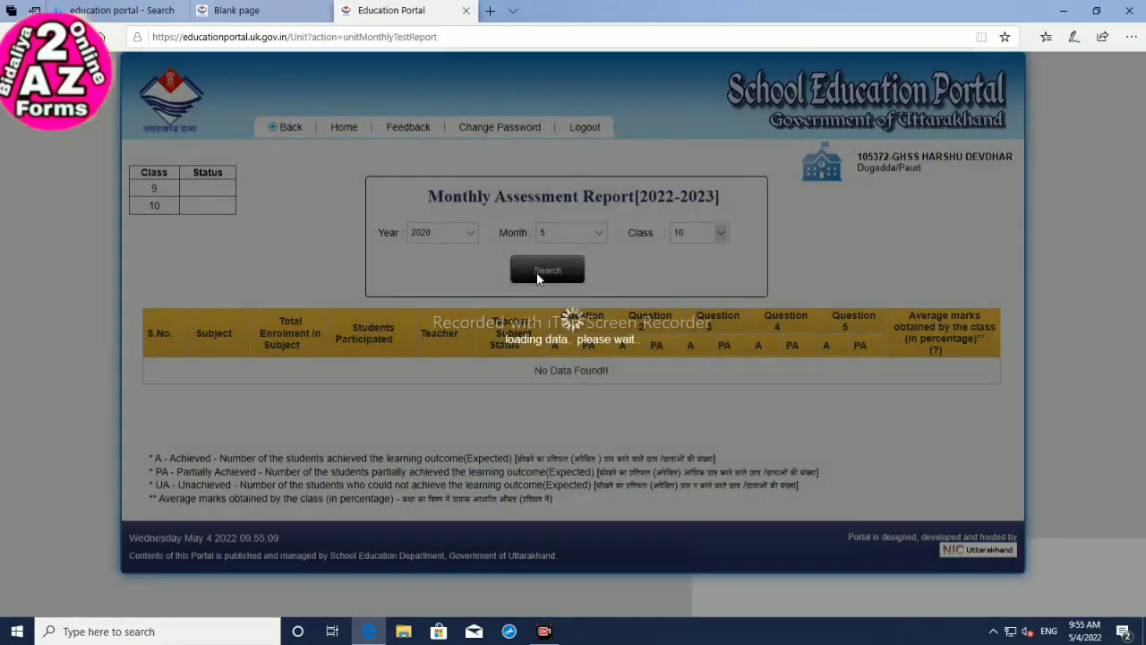